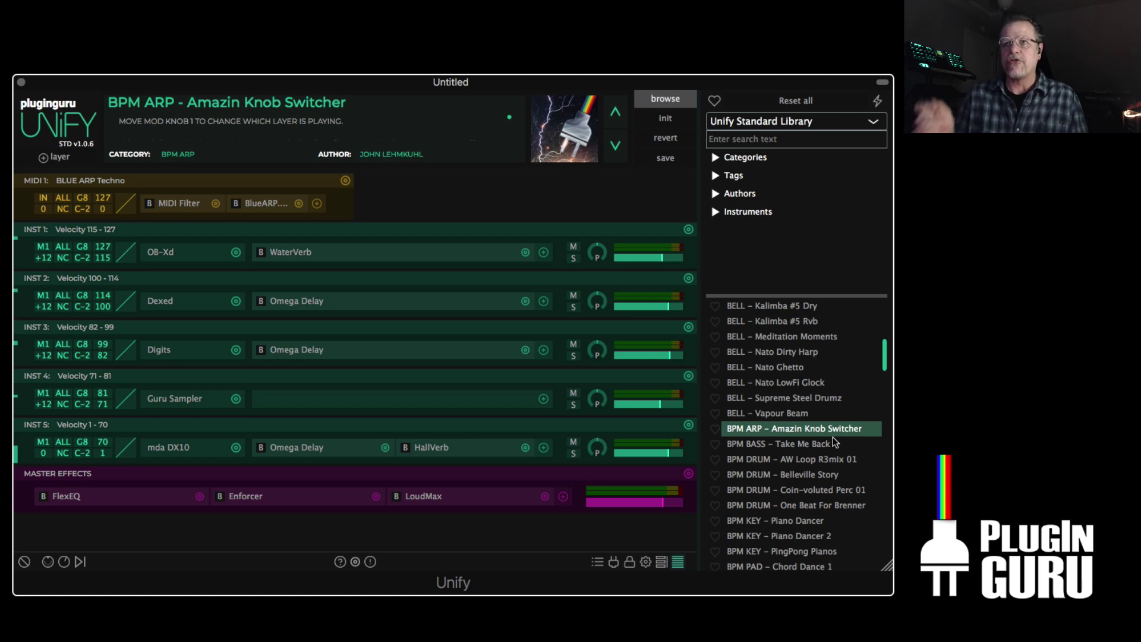
Check the Unify settings page, then show the preset library beside the patch and reposition the window.
click(1064, 322)
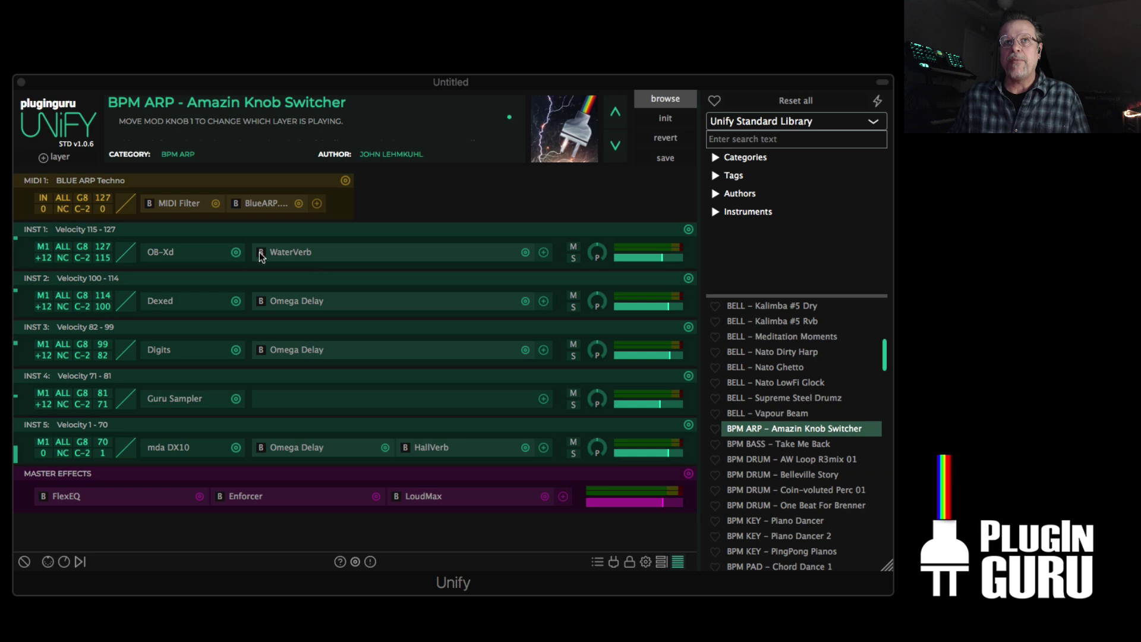
click(646, 561)
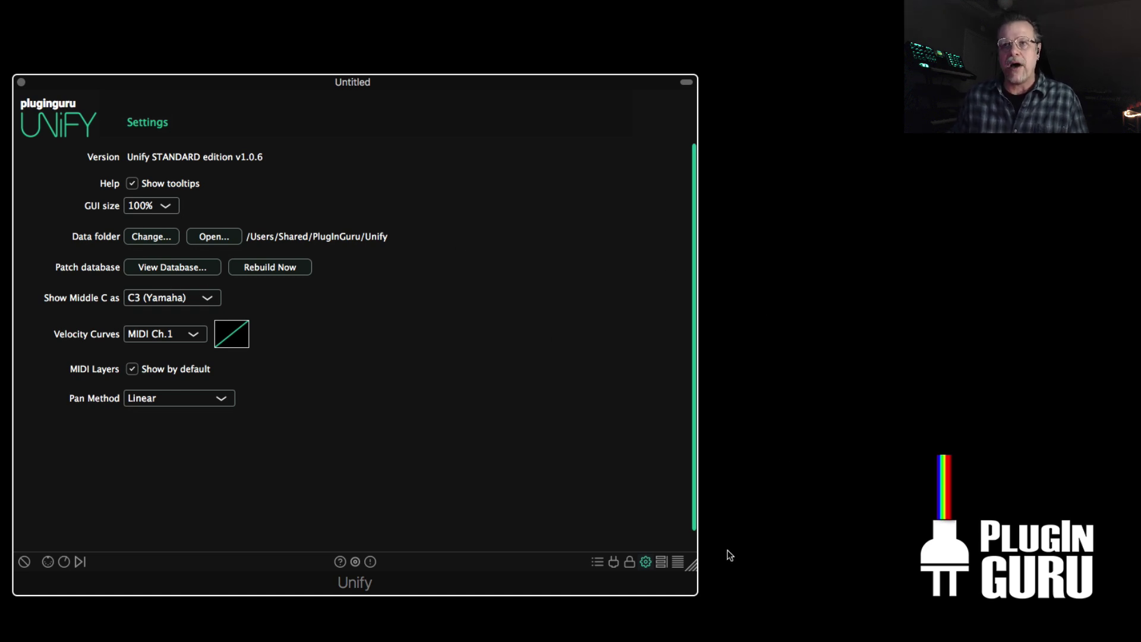
click(678, 561)
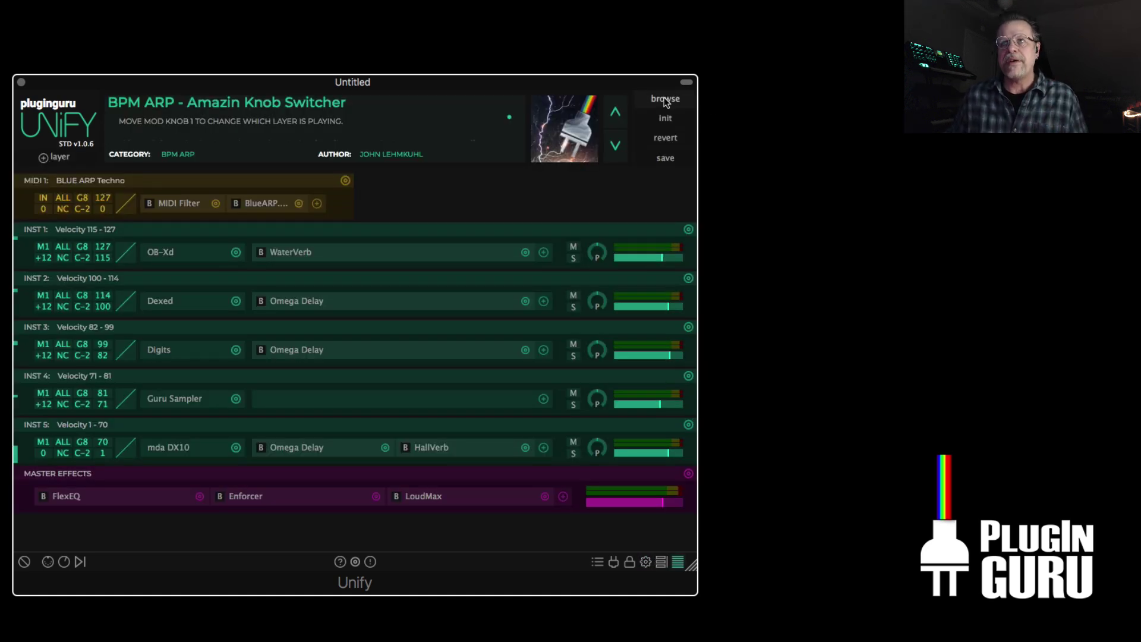
click(665, 100)
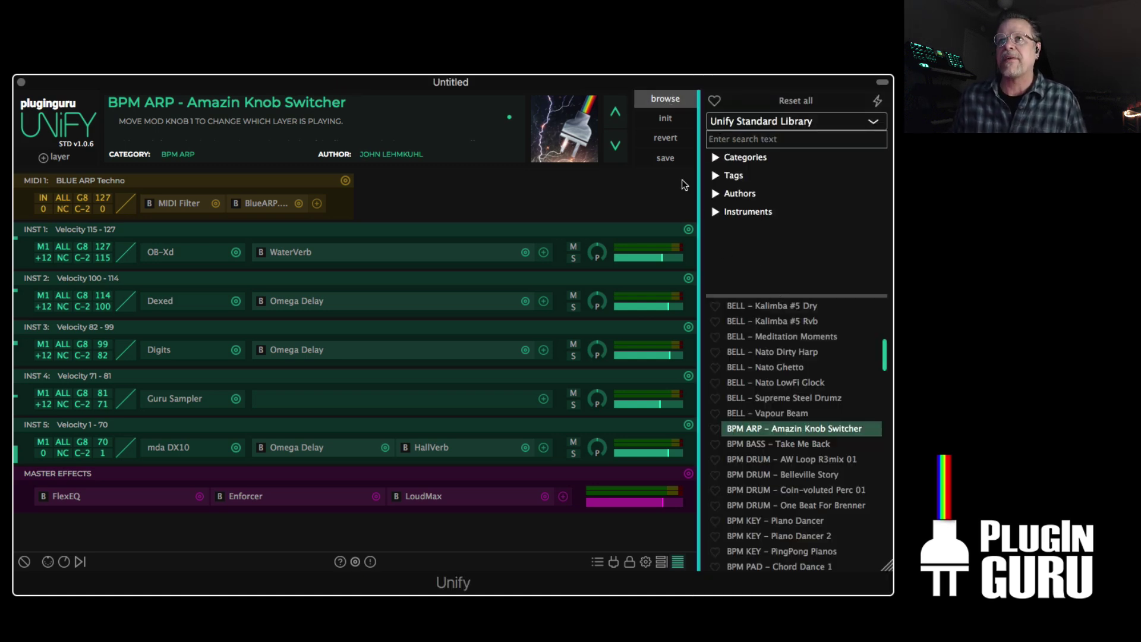
drag(709, 83, 719, 89)
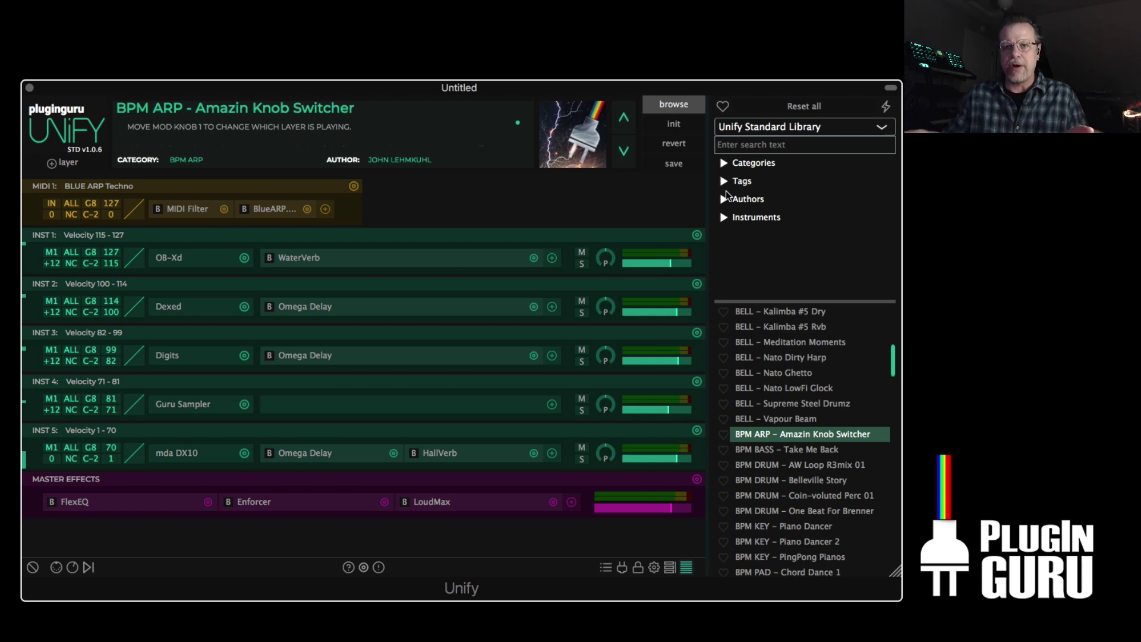
Scroll down to the SYNTH presets and load SYNTH - Basic but OH SO Useful.
scroll(794, 451, down, 10)
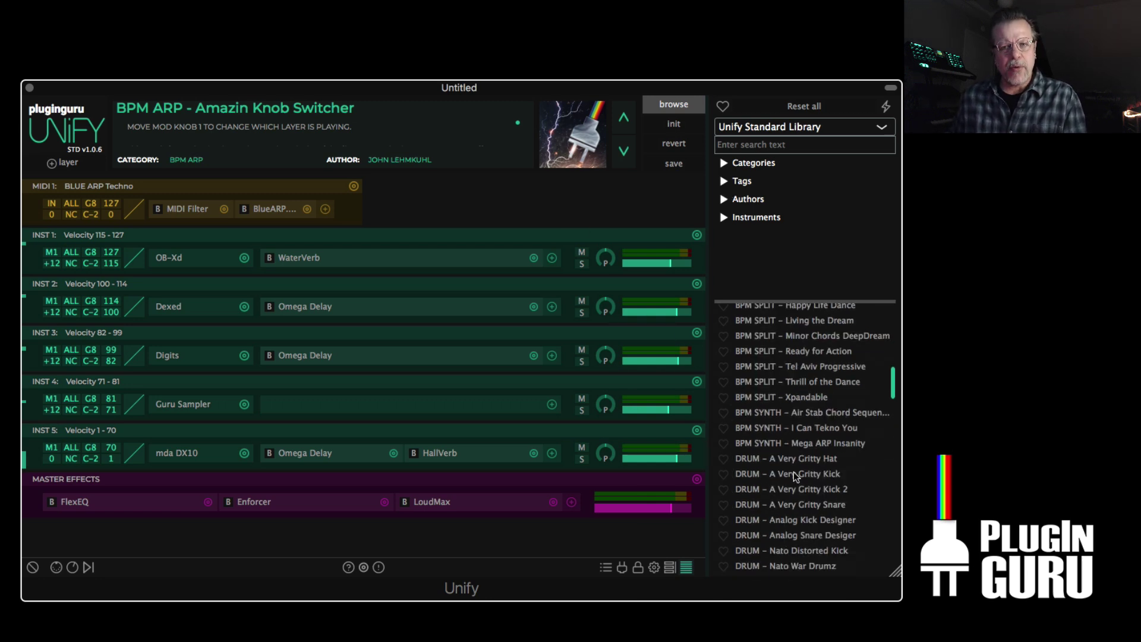
scroll(785, 461, down, 3)
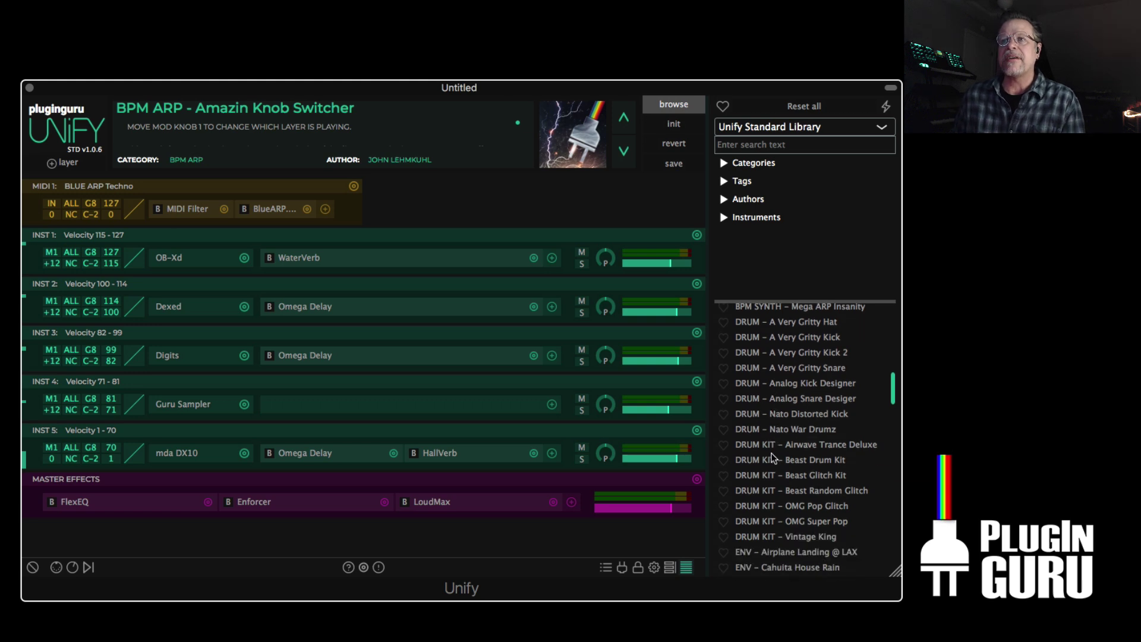
scroll(771, 452, down, 5)
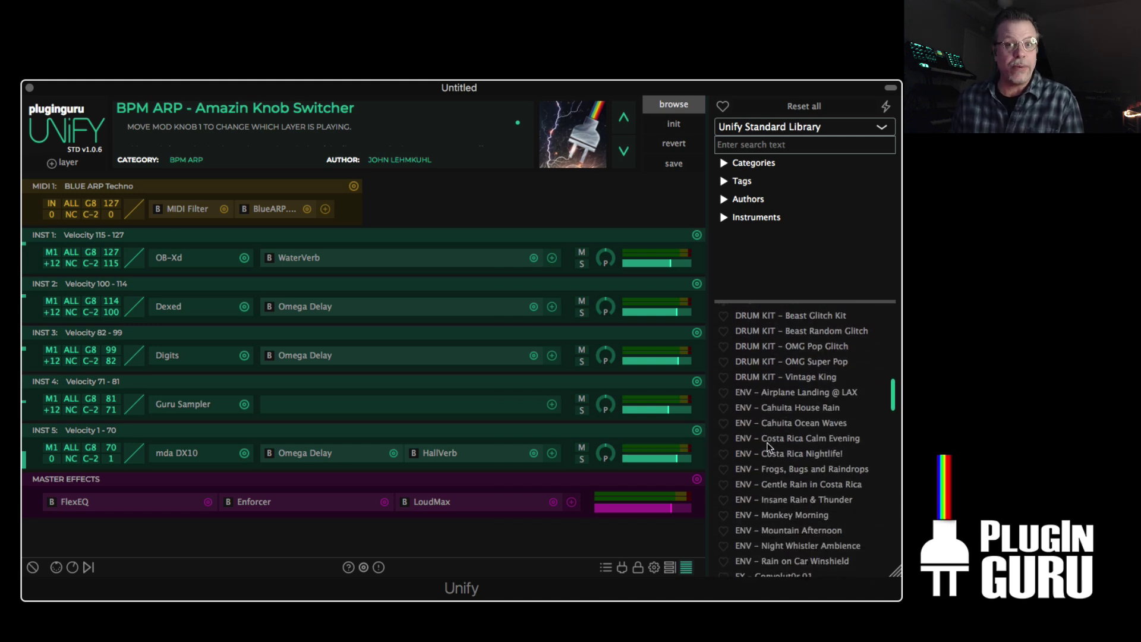
scroll(768, 439, down, 10)
scroll(767, 438, down, 15)
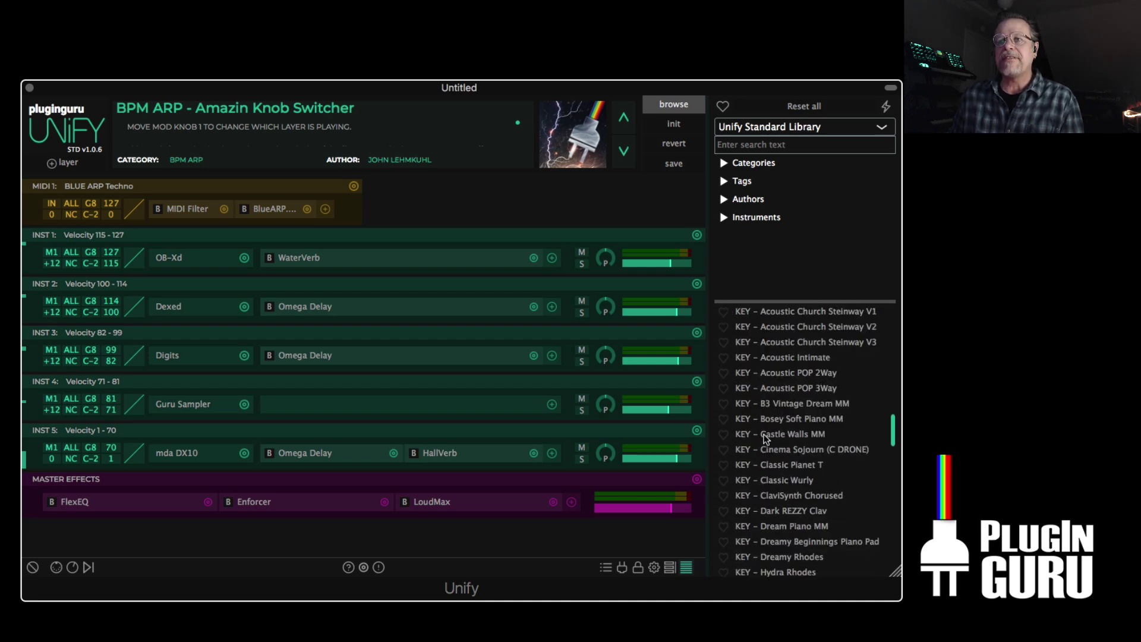
scroll(767, 437, down, 8)
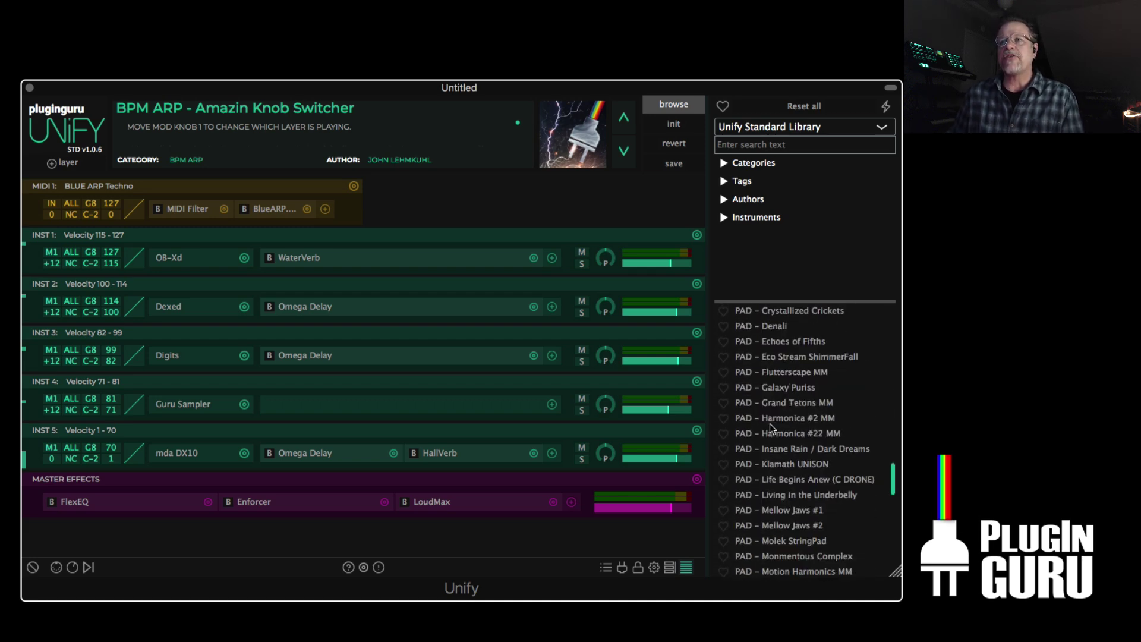
scroll(788, 494, up, 3)
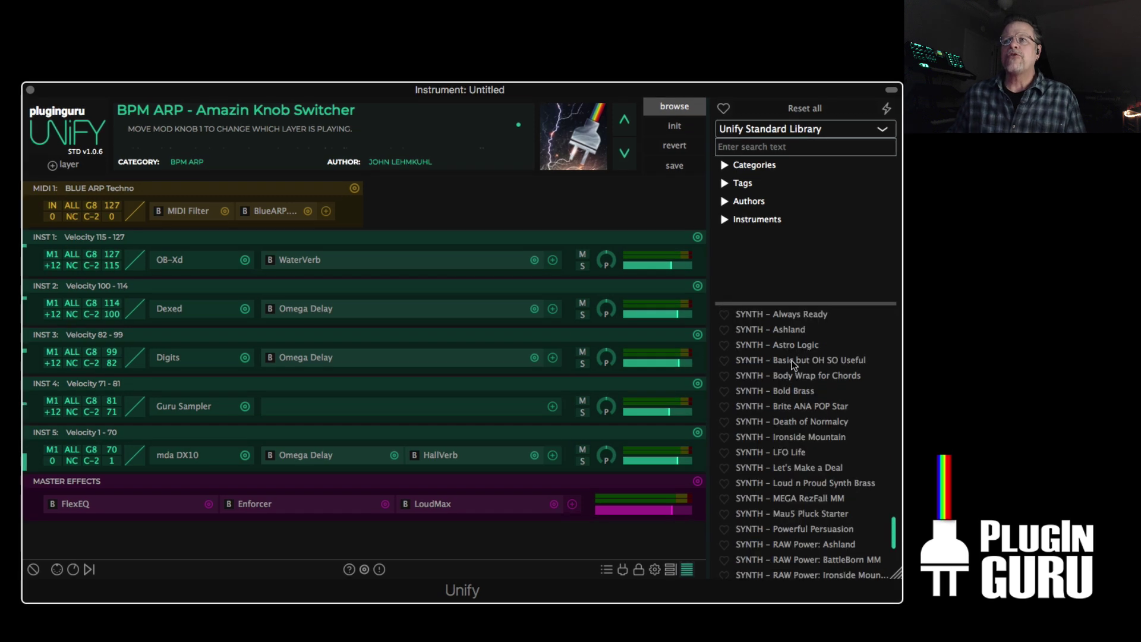
click(792, 361)
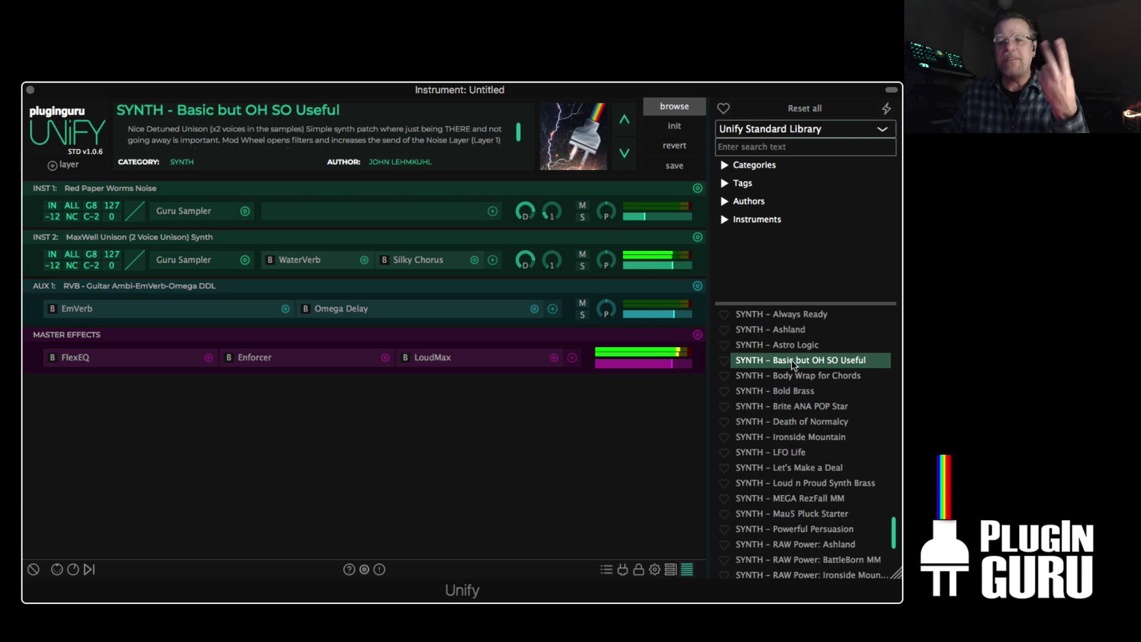
click(787, 376)
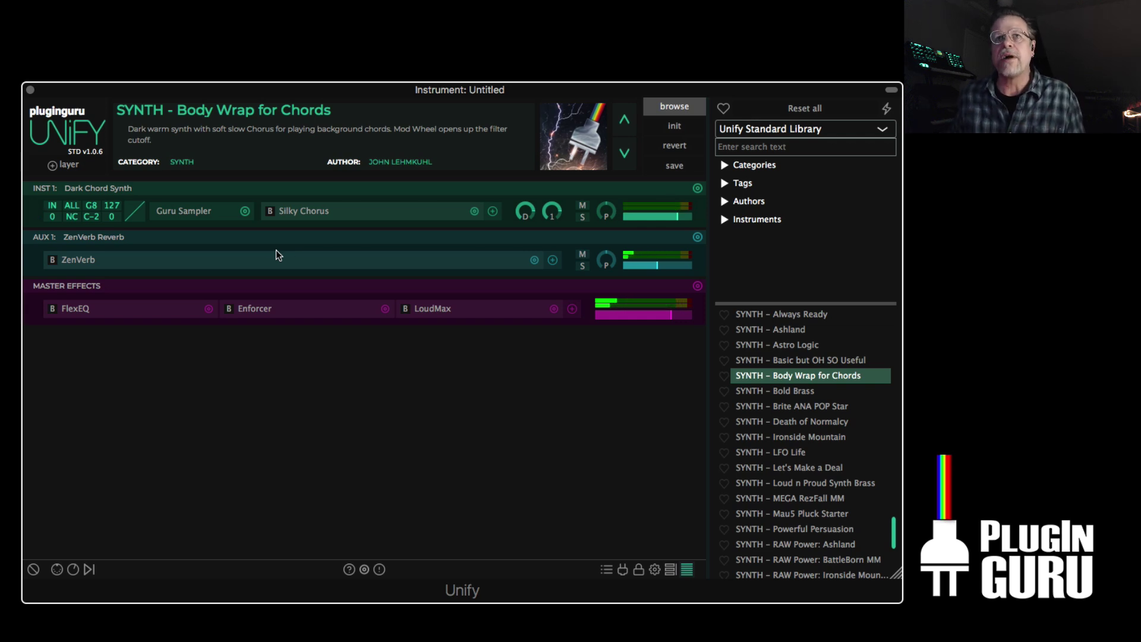
Set INST 1's Guru Sampler to the OSC-MAX - SAW UNISON 8x waveform with cutoff raised to about 1479 Hz.
click(189, 210)
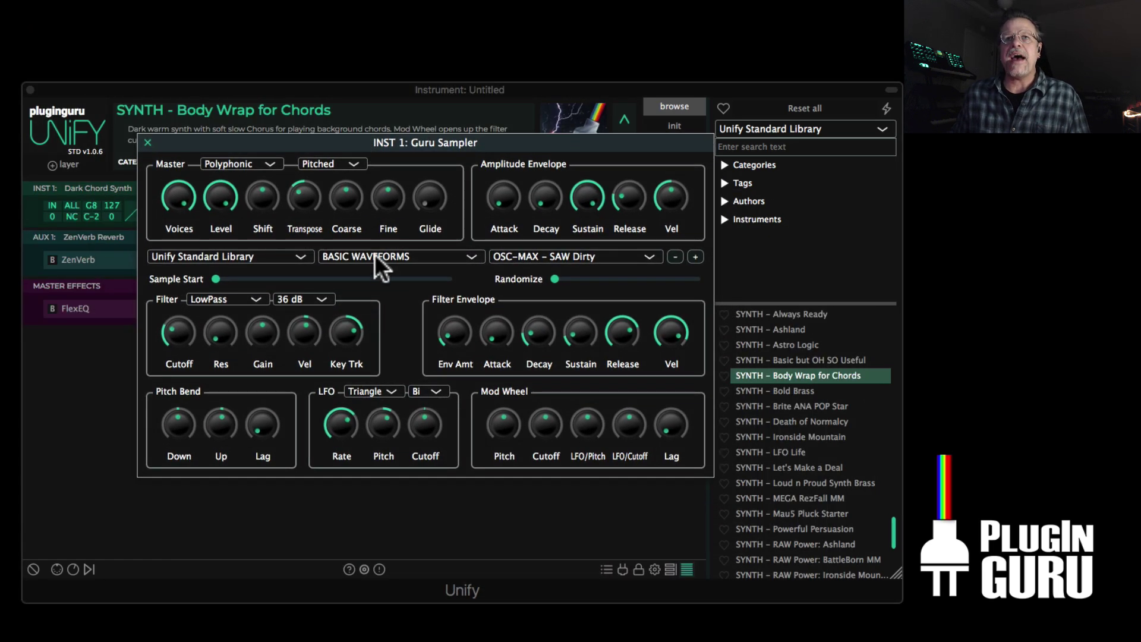
click(375, 265)
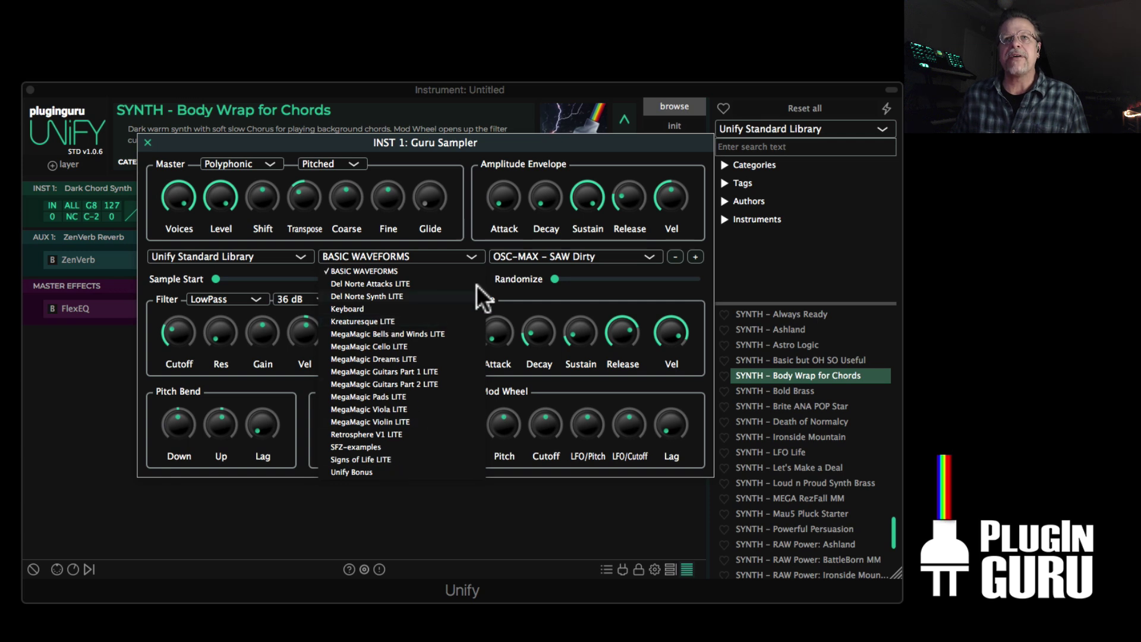
click(623, 289)
click(543, 257)
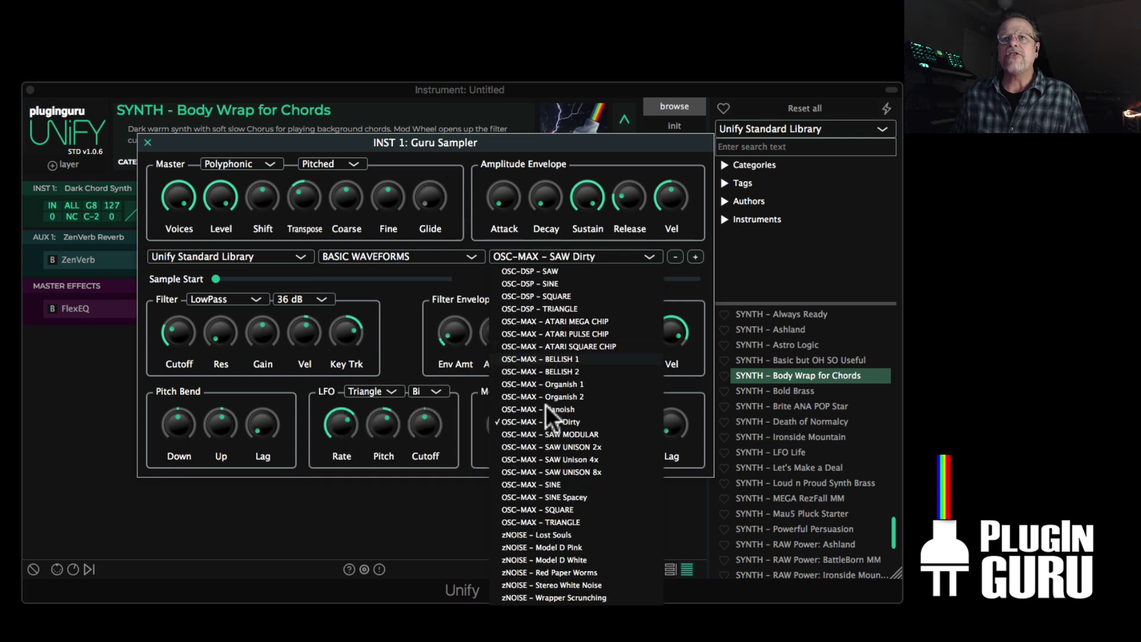
click(558, 473)
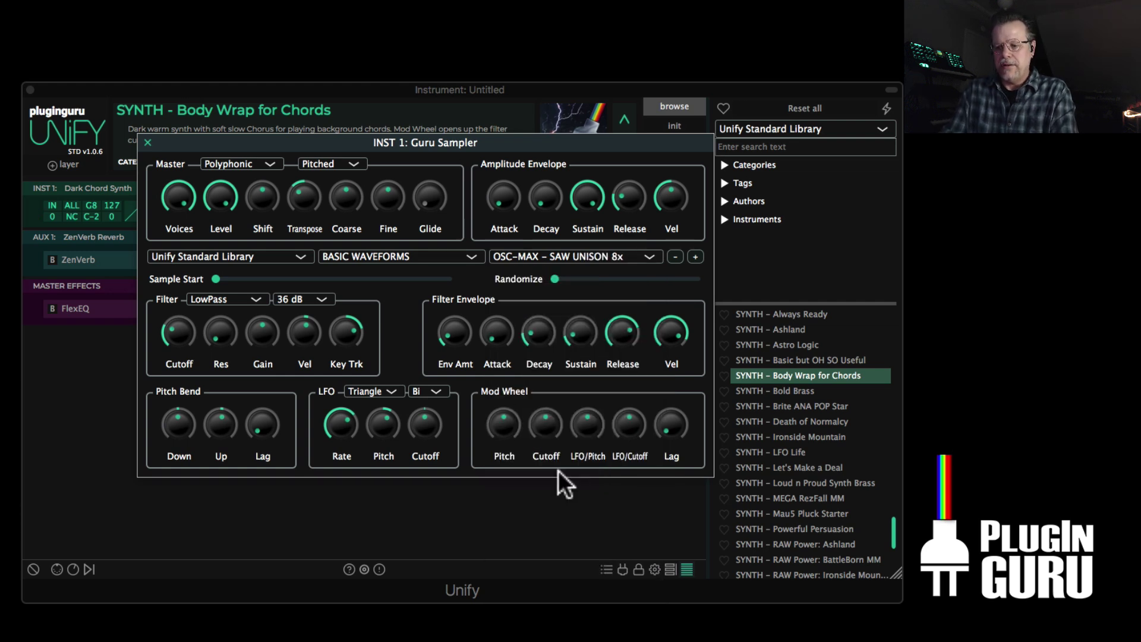
drag(174, 337, 216, 223)
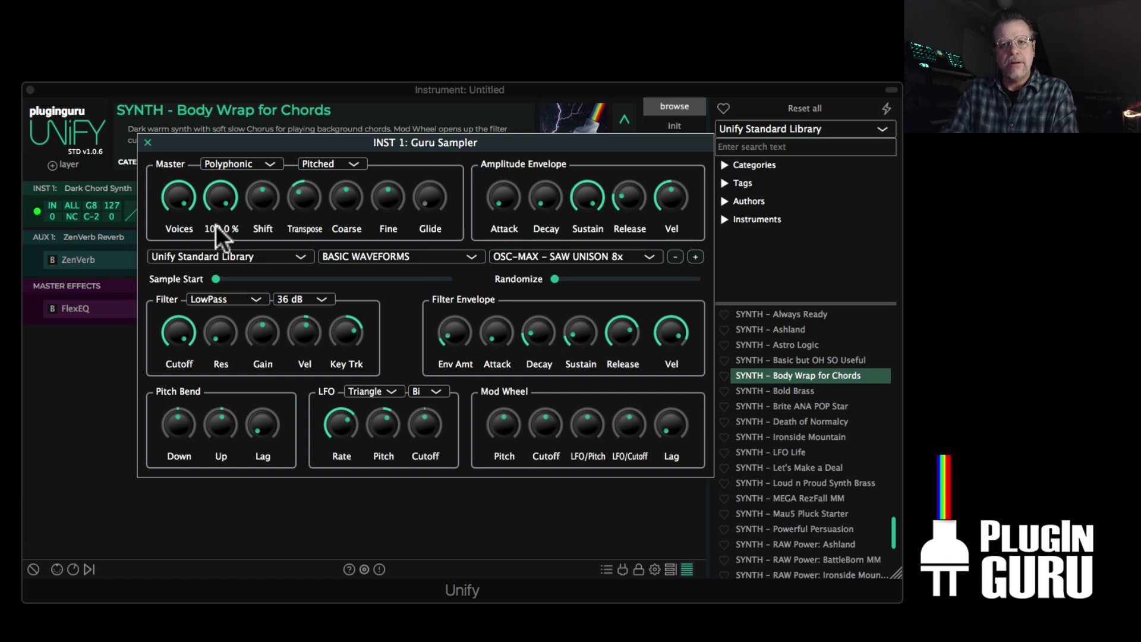
click(364, 258)
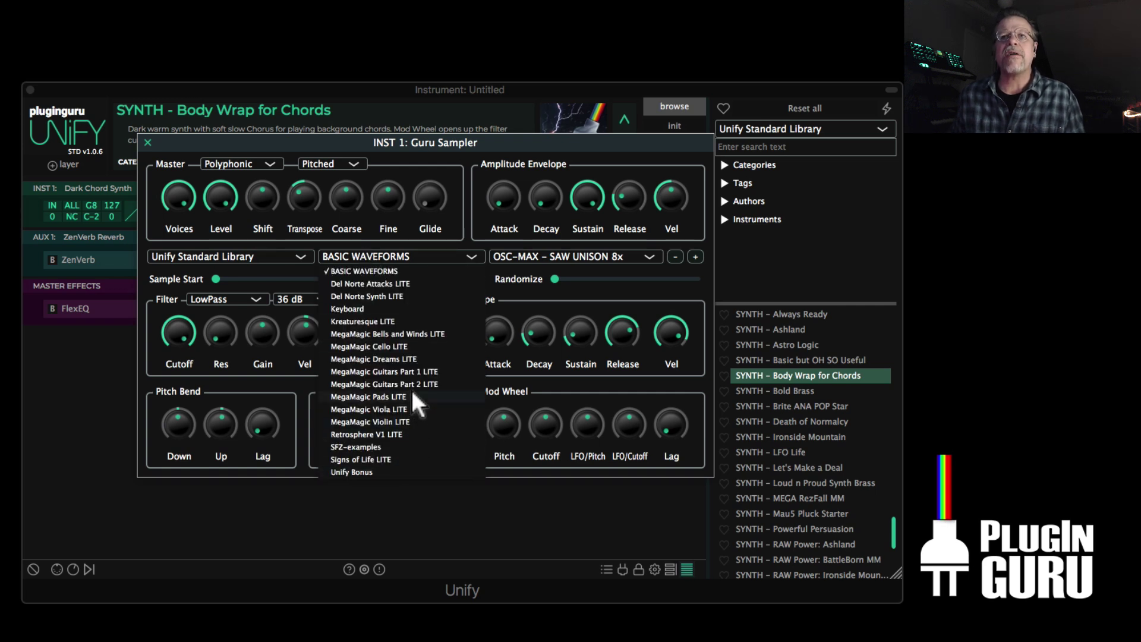
Load the PAD-Battleborn sound from the MegaMagic Pads LITE library.
click(388, 397)
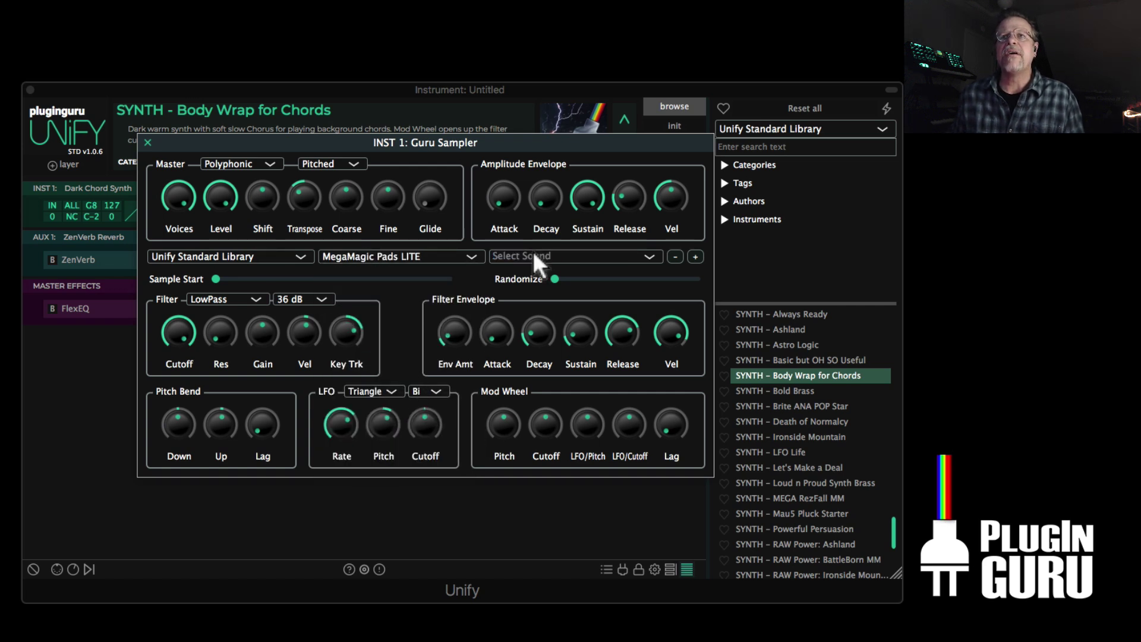
click(533, 255)
click(536, 269)
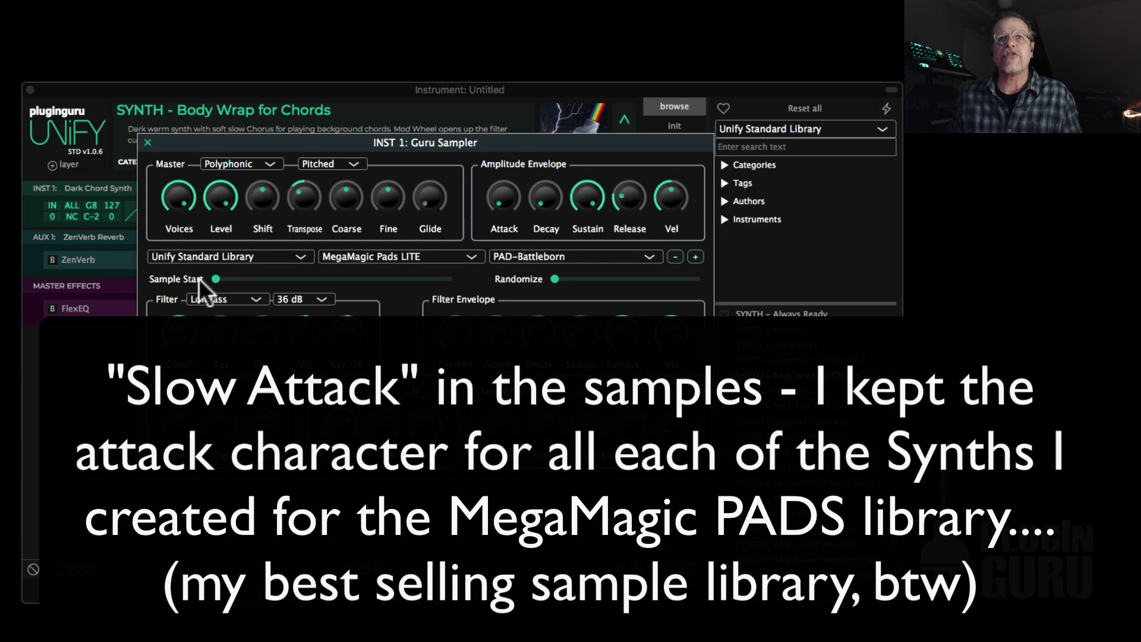
Move the sample start later, reset transpose to default, and adjust the filter cutoff.
drag(215, 279, 224, 280)
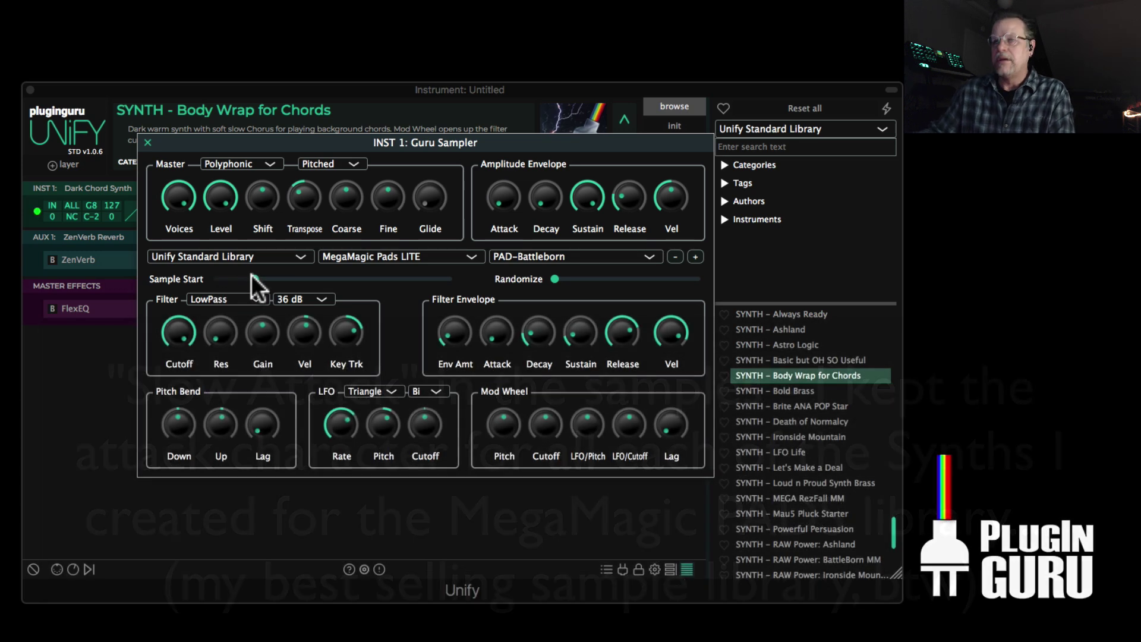
double_click(300, 197)
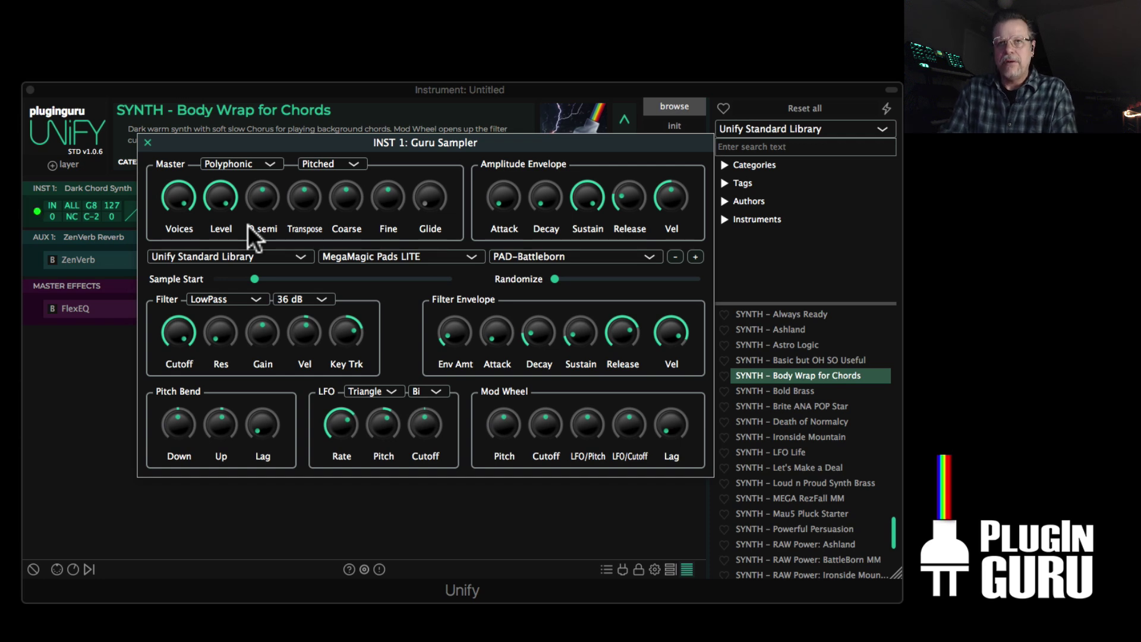
click(258, 279)
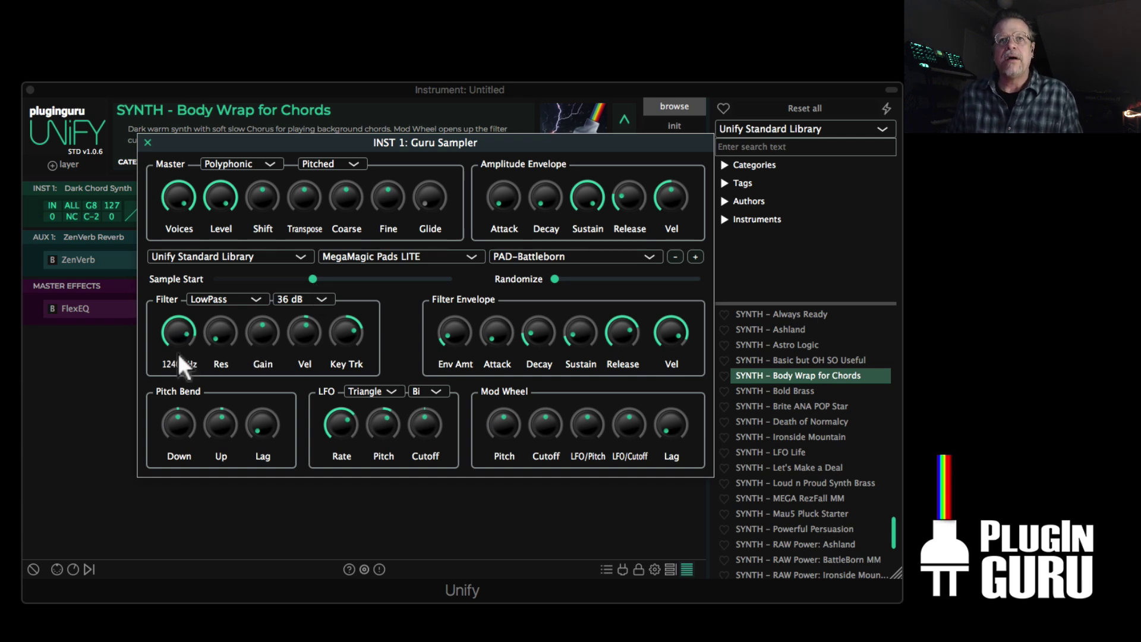
drag(177, 357, 182, 466)
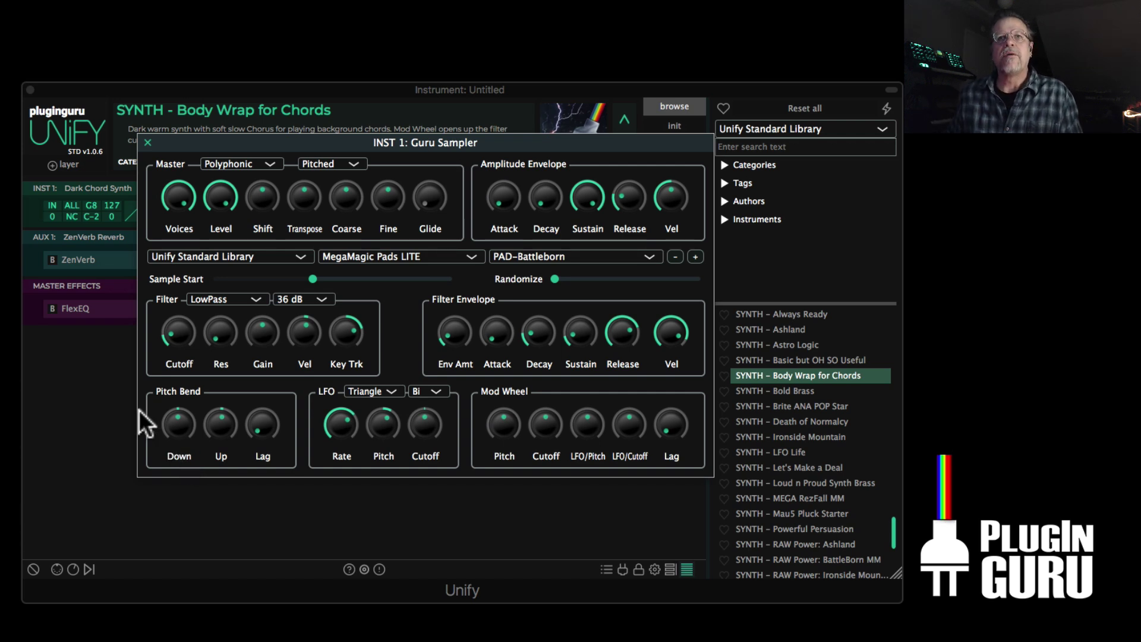
drag(174, 336, 215, 209)
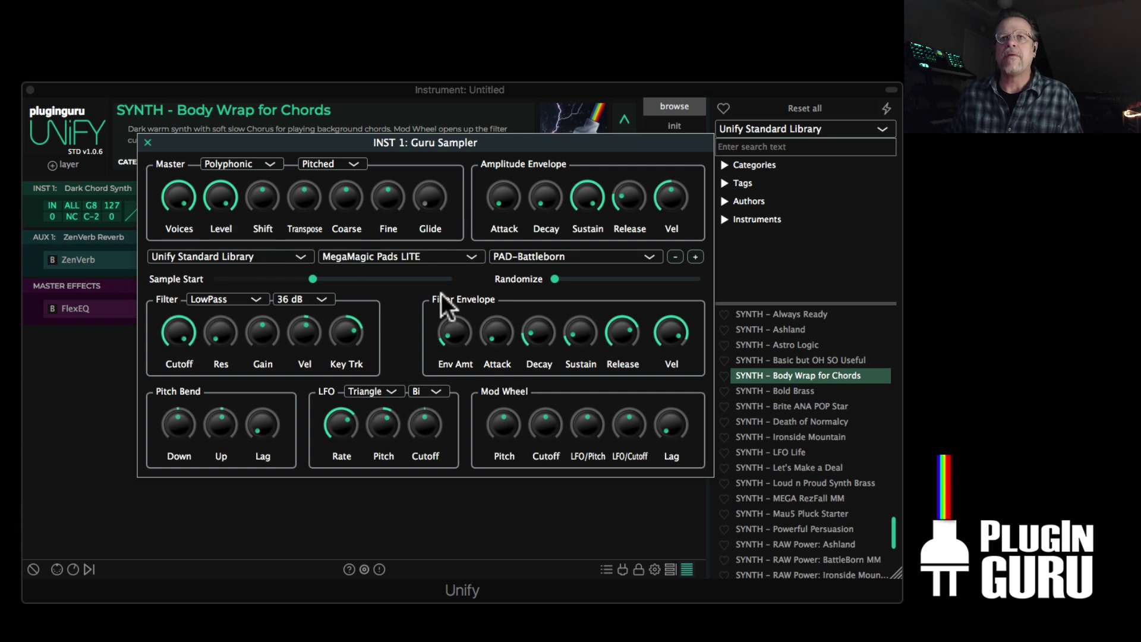
Load SYNTH - Klamath Unison Dry from the Del Norte Synth LITE library.
click(364, 259)
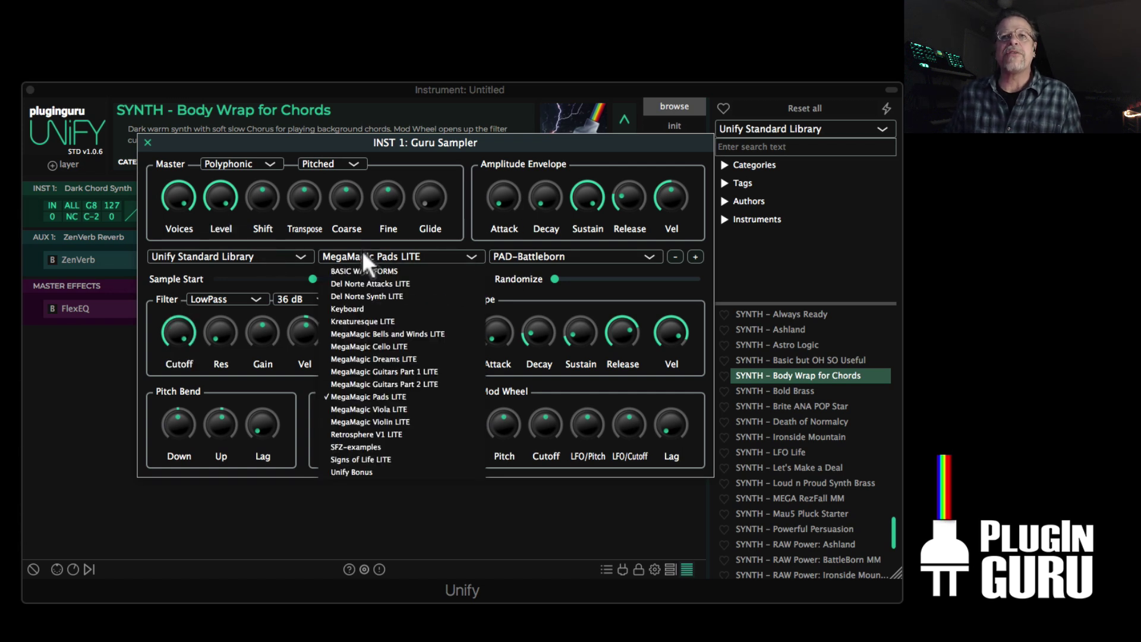
click(370, 296)
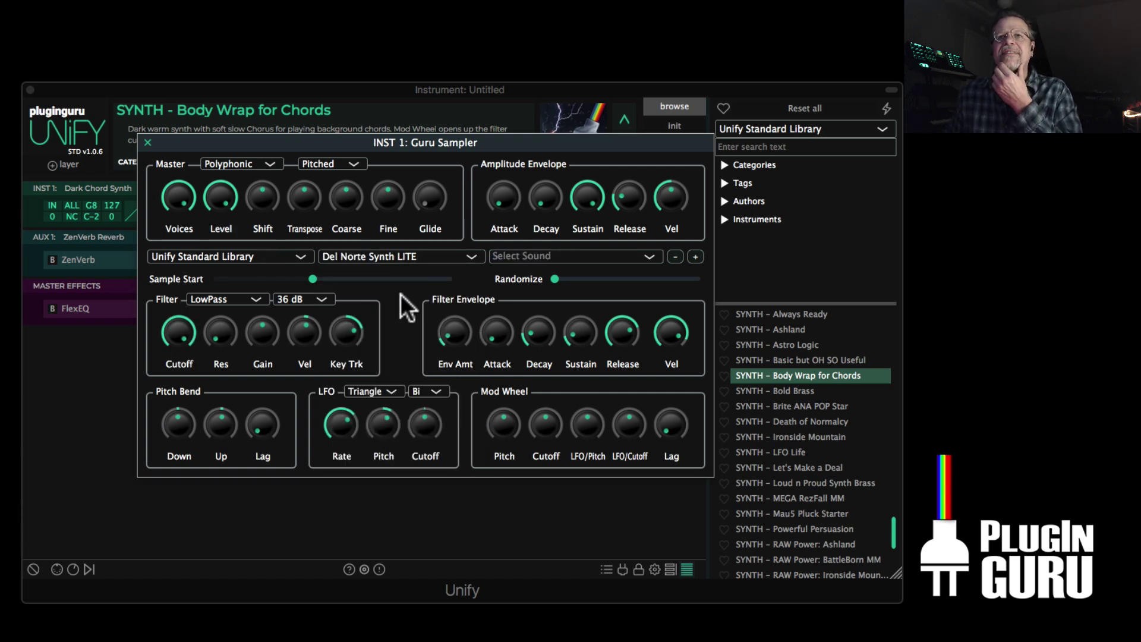
click(543, 256)
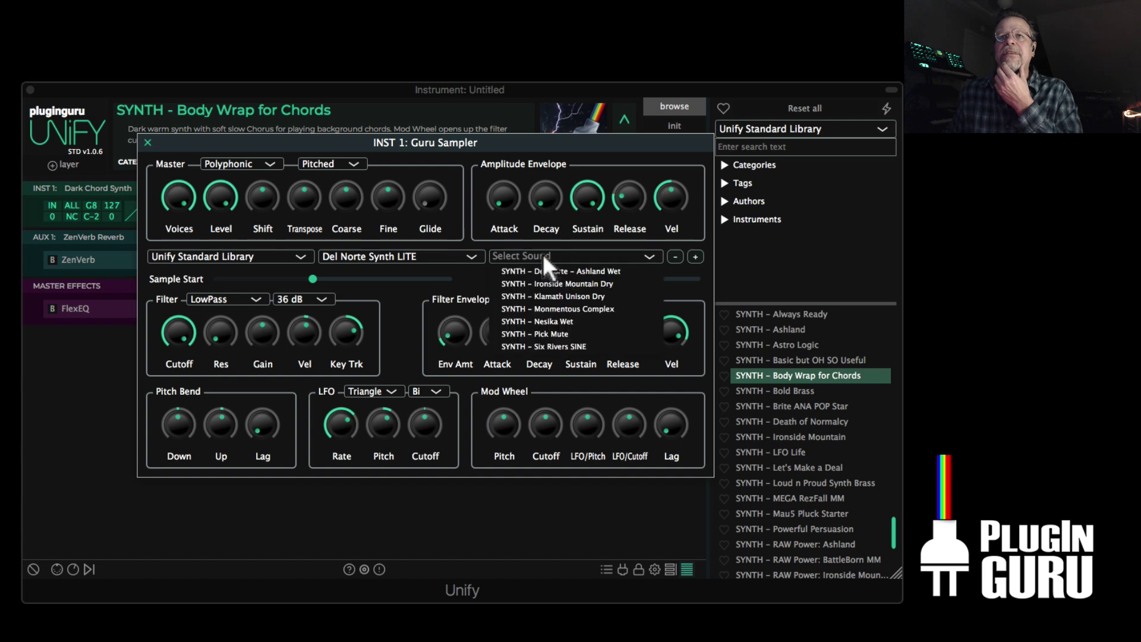
click(549, 296)
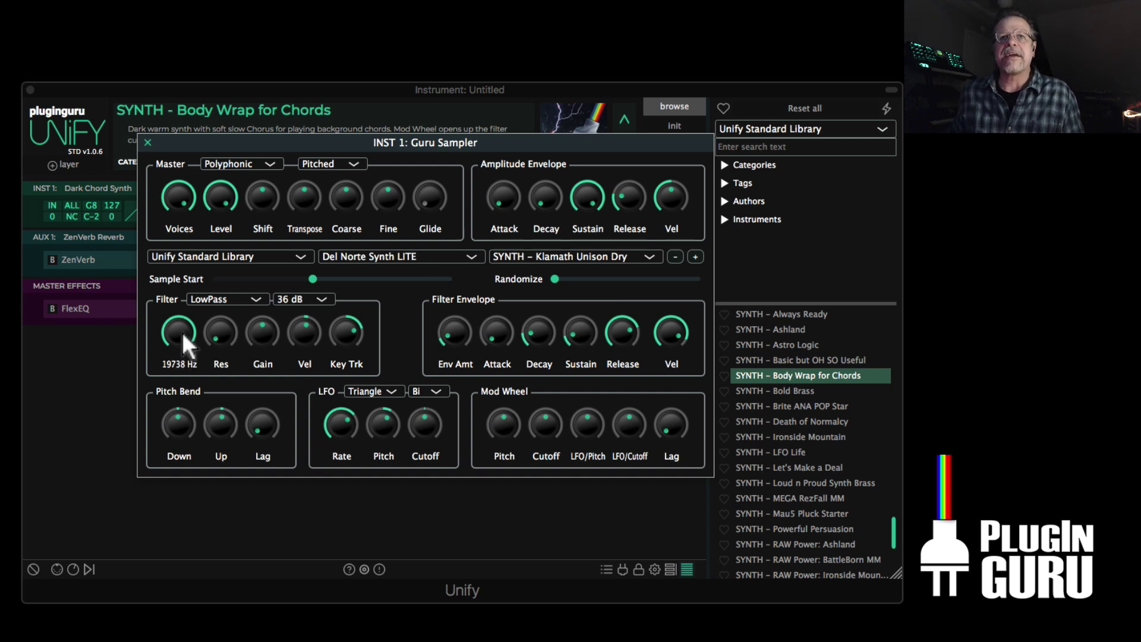
Raise the filter envelope amount and lengthen the filter envelope decay.
mouse_move(184, 425)
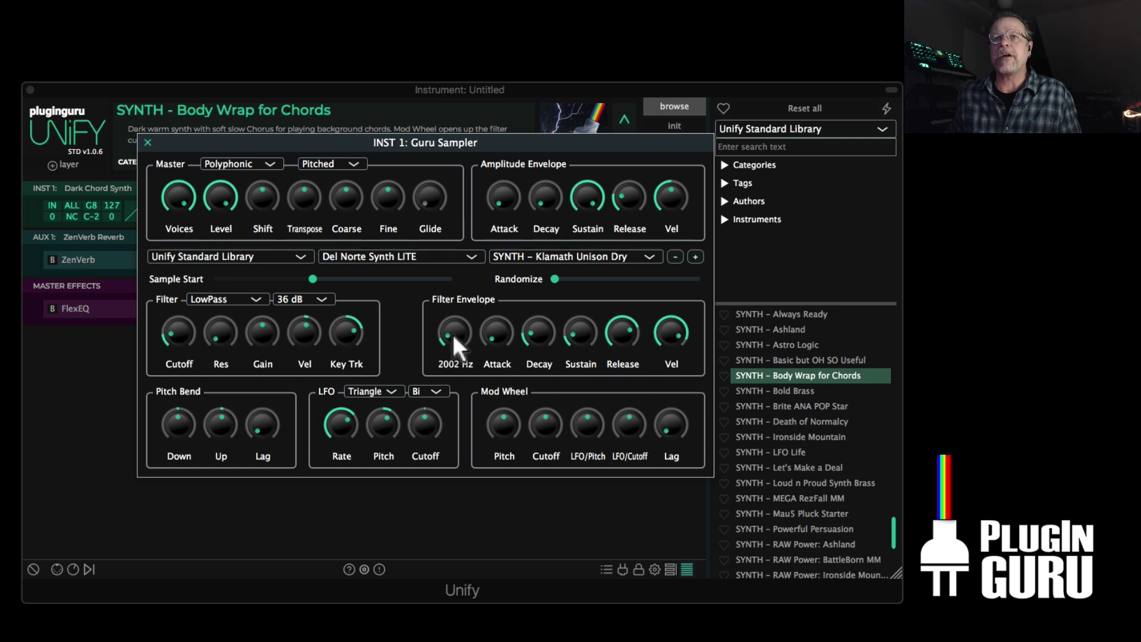
drag(453, 334, 497, 197)
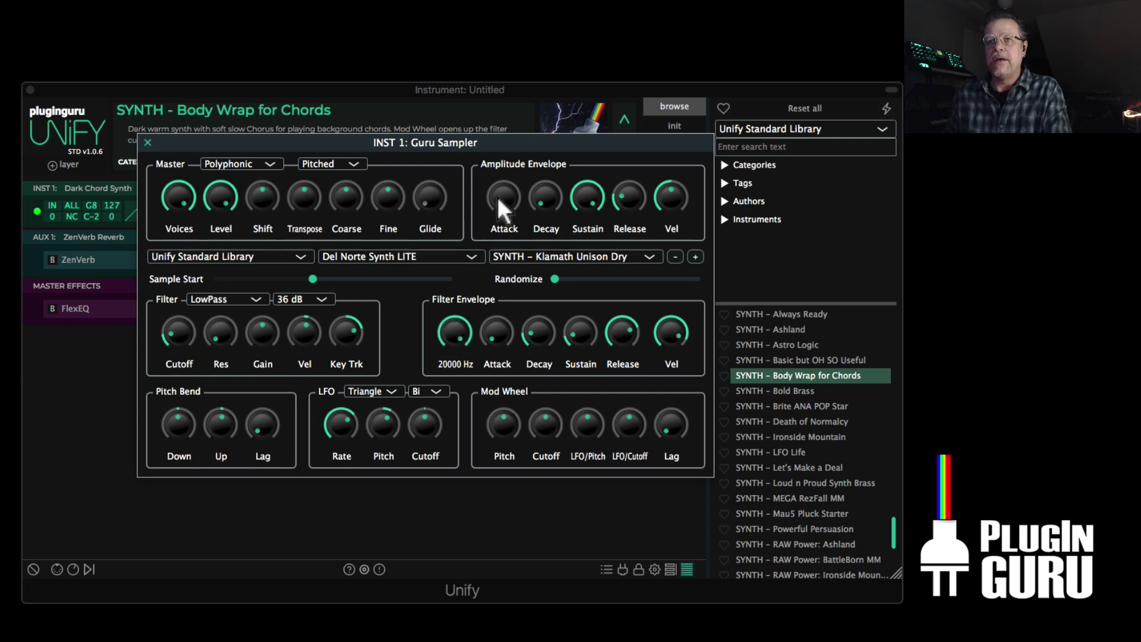
drag(537, 324, 541, 311)
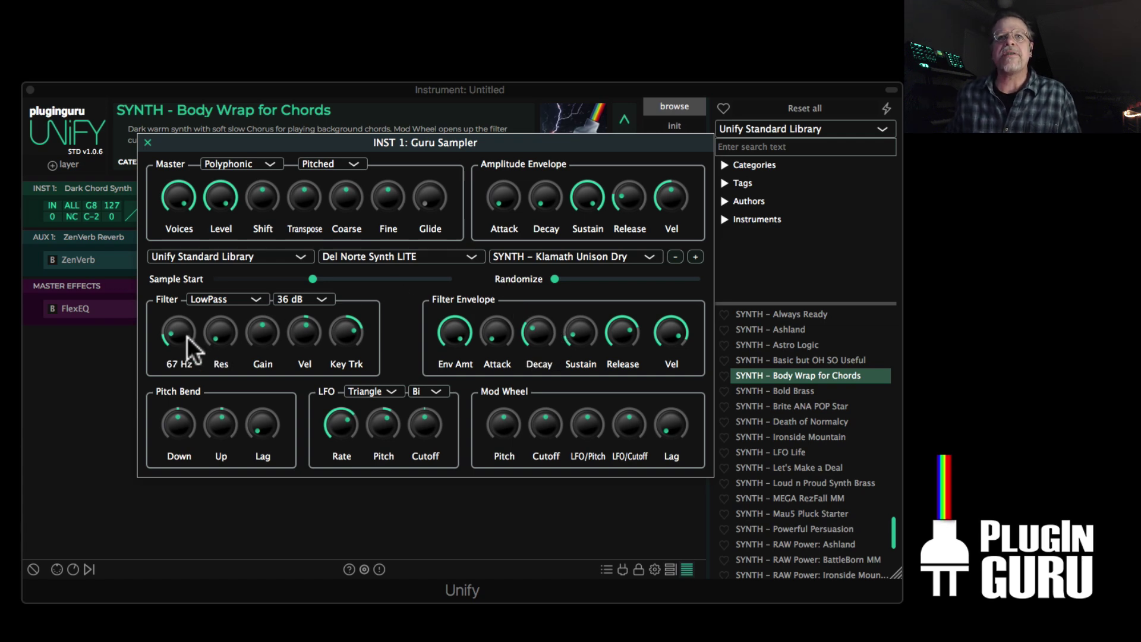
Load SYNTH-RS1- Europe Detuned from the Retrosphere V1 LITE library.
click(356, 255)
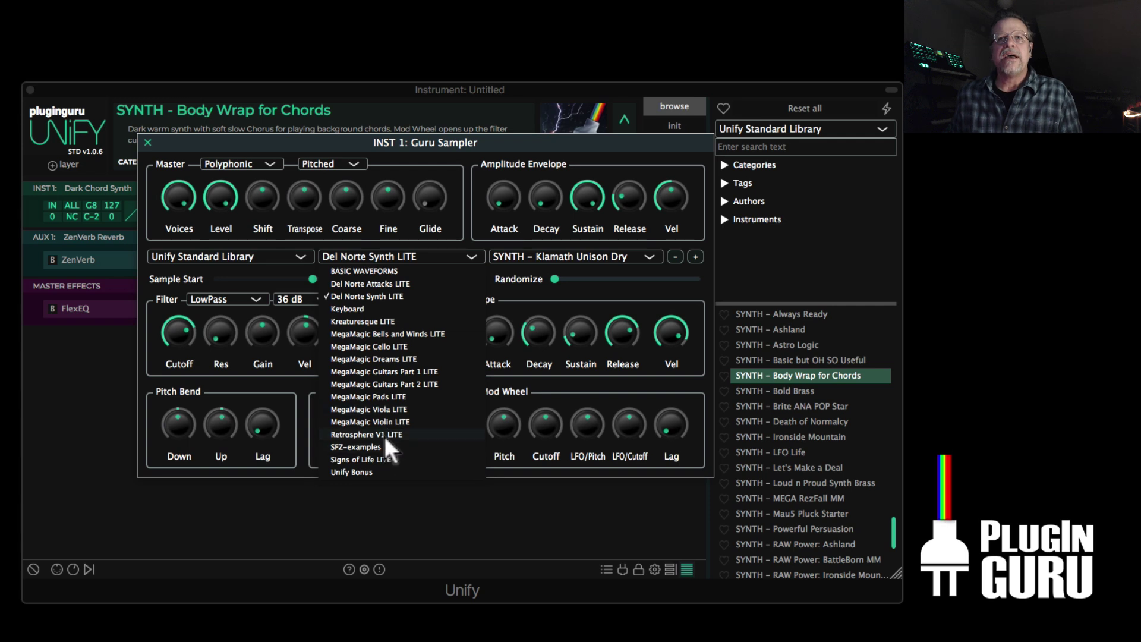
click(384, 435)
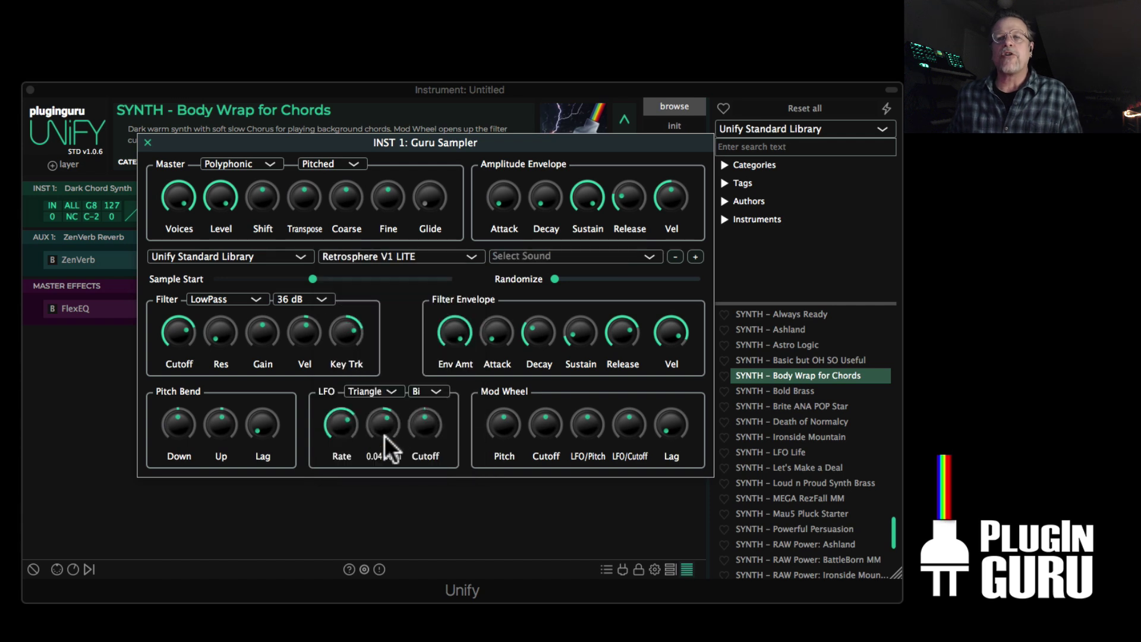
click(542, 257)
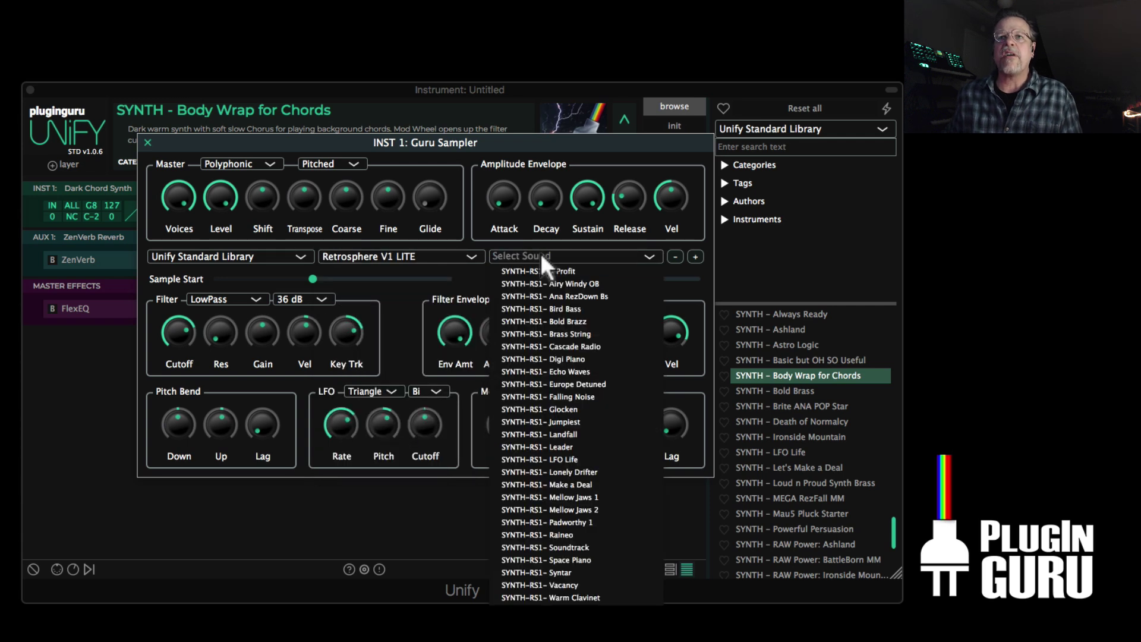
click(561, 381)
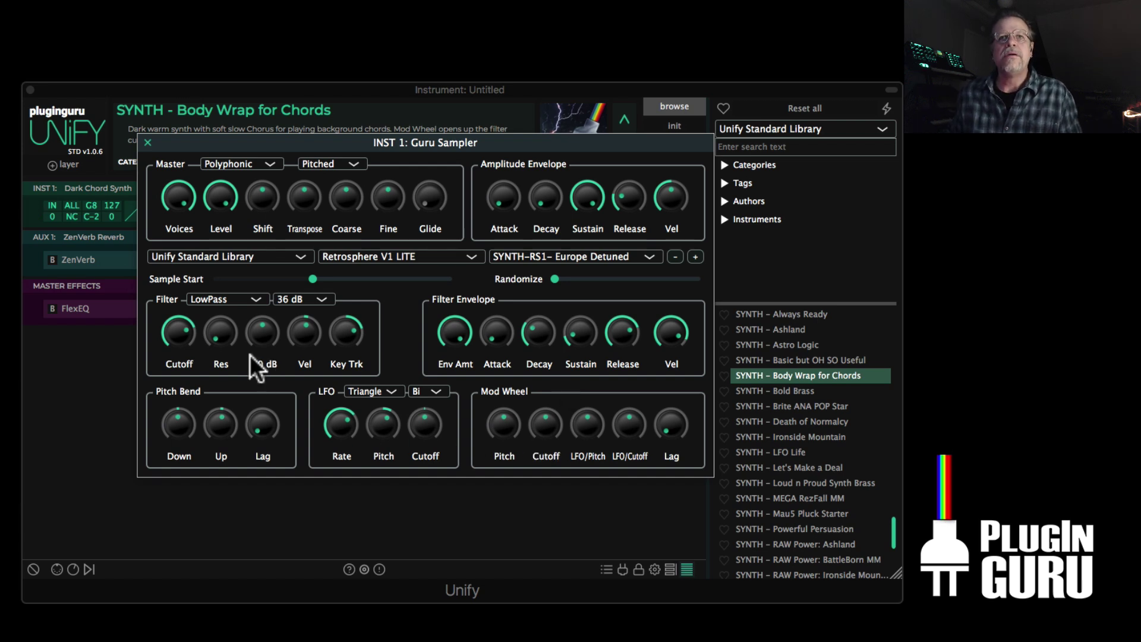
Set cutoff to minimum, lower envelope amount, choose 48 dB slope, and set sustain to about 13.9 %.
drag(173, 353, 175, 448)
drag(466, 409, 467, 475)
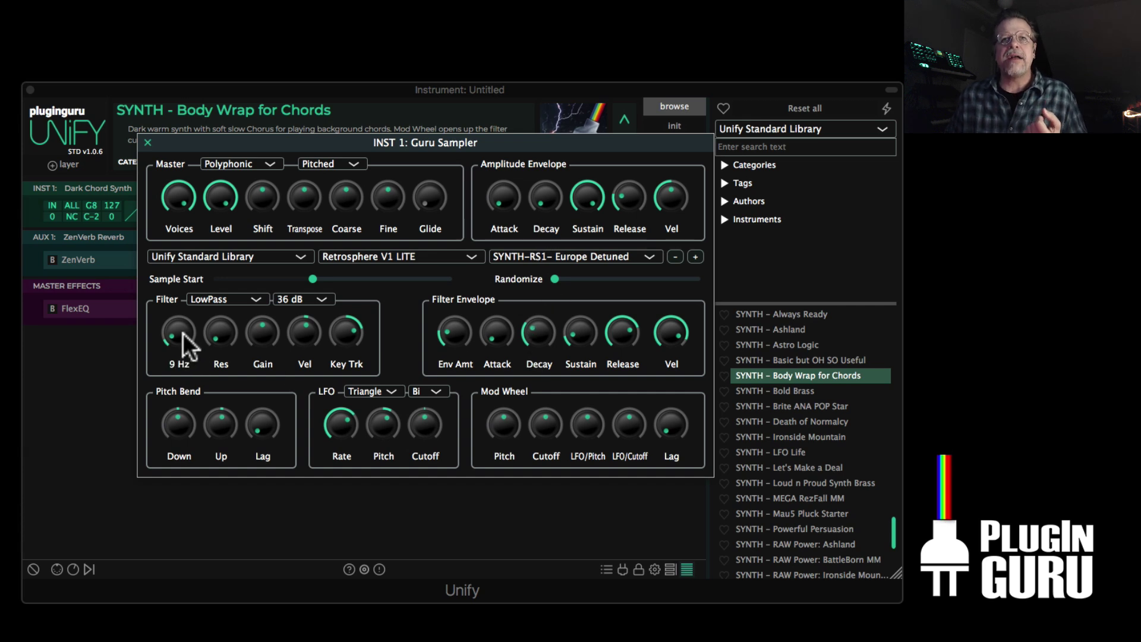
click(292, 299)
click(294, 344)
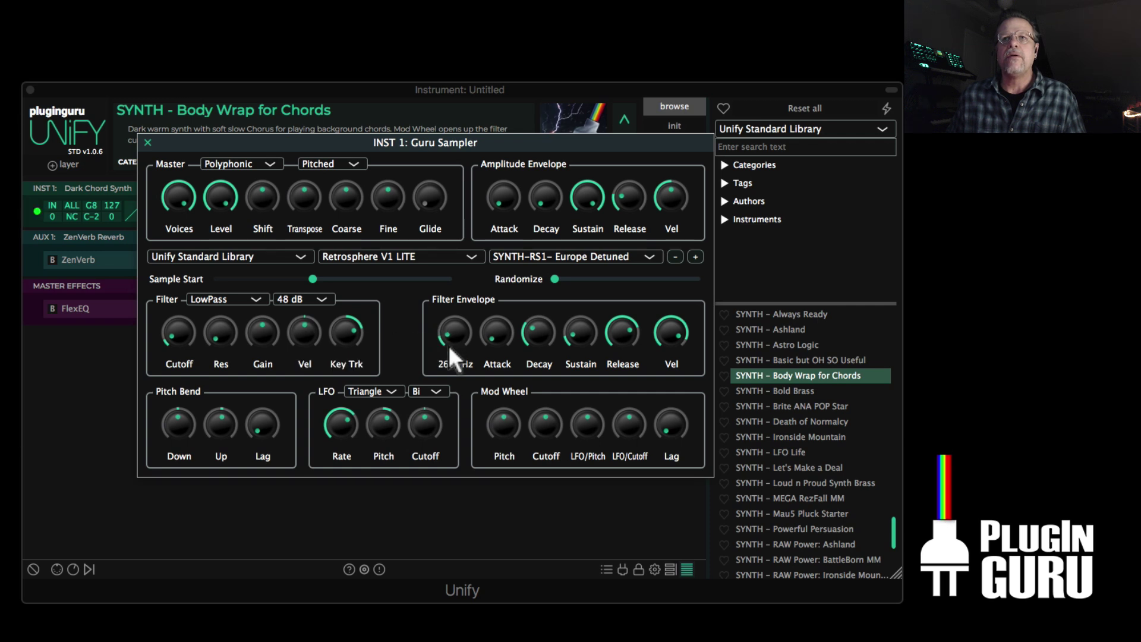
mouse_move(178, 333)
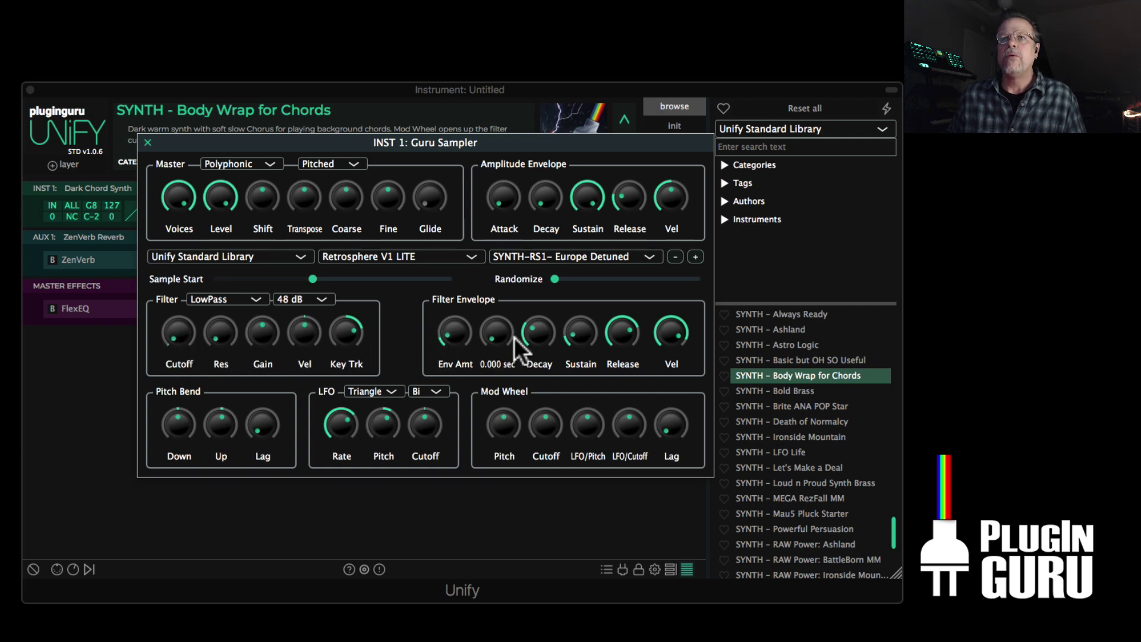
mouse_move(543, 339)
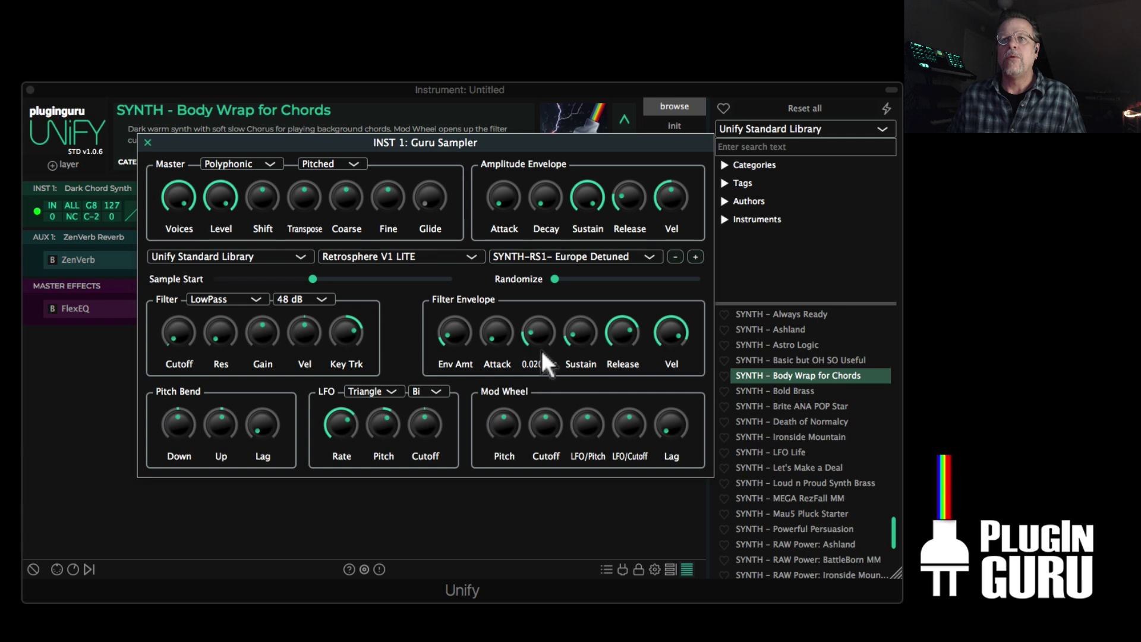
mouse_move(577, 334)
mouse_move(647, 339)
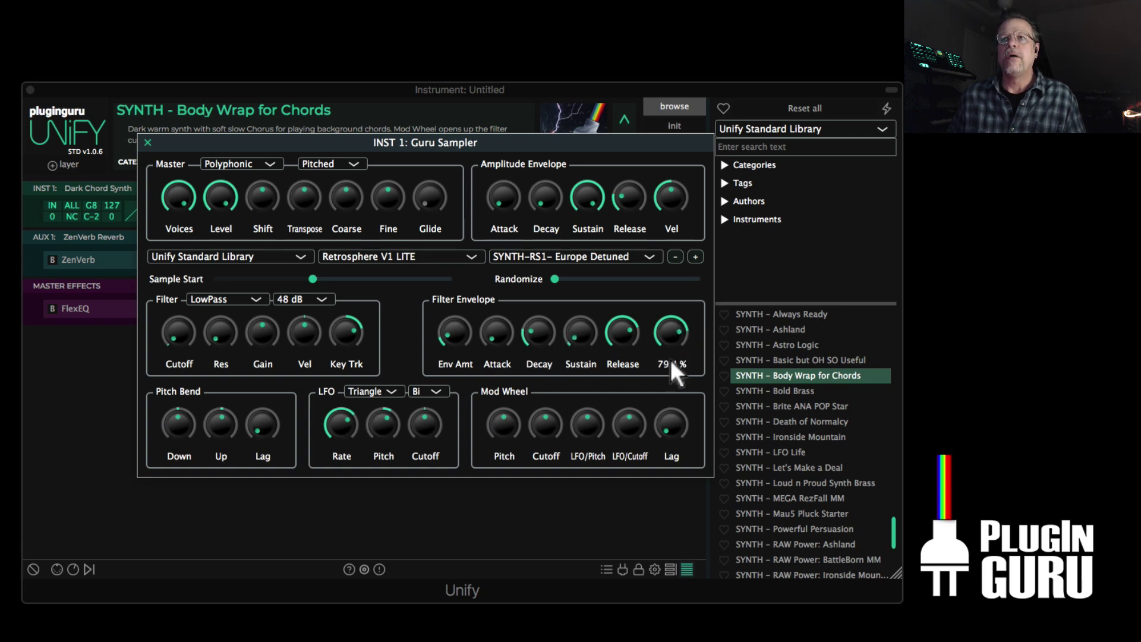
mouse_move(504, 331)
mouse_move(583, 329)
mouse_down()
mouse_move(587, 298)
mouse_move(582, 315)
mouse_up()
Close the INST 1 sampler editor and lower the INST 1 layer level slightly.
click(149, 143)
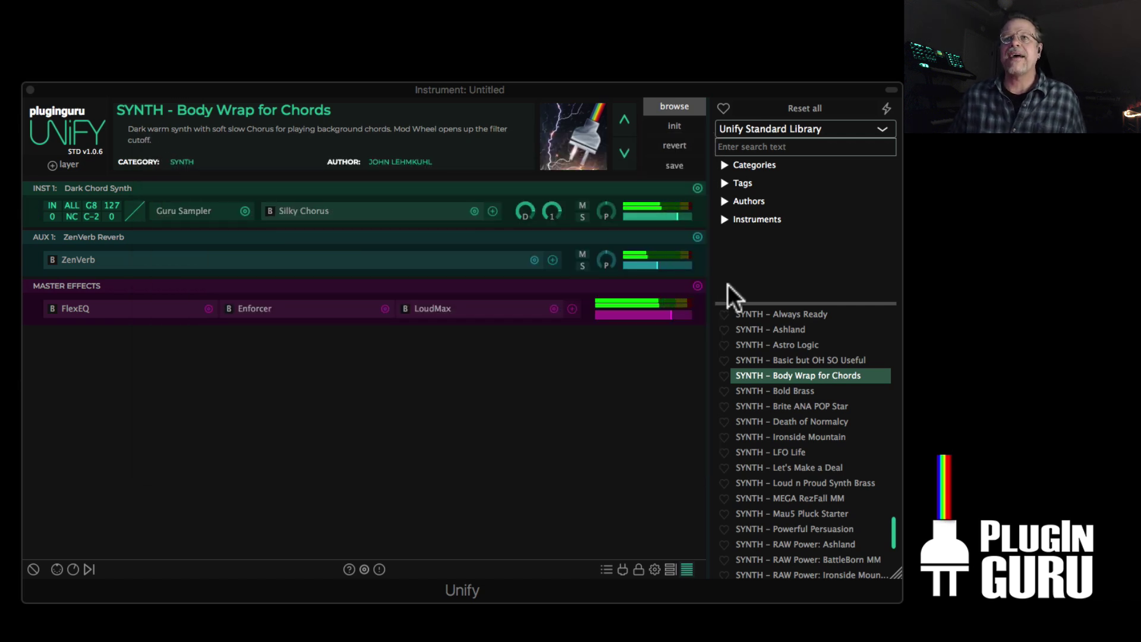
drag(676, 212, 670, 220)
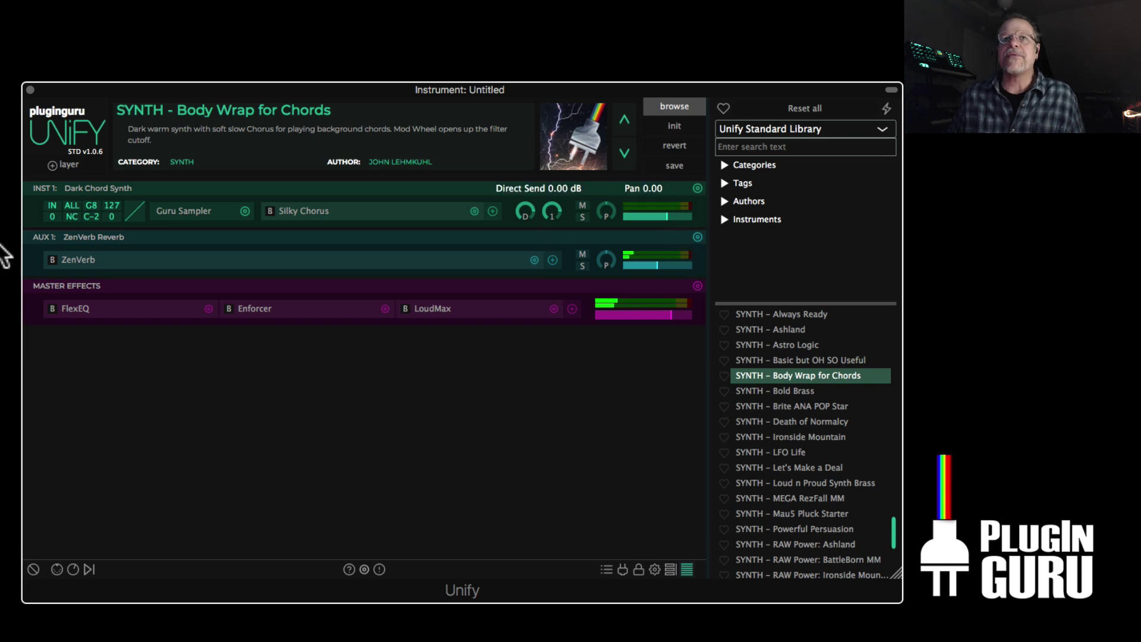
click(80, 163)
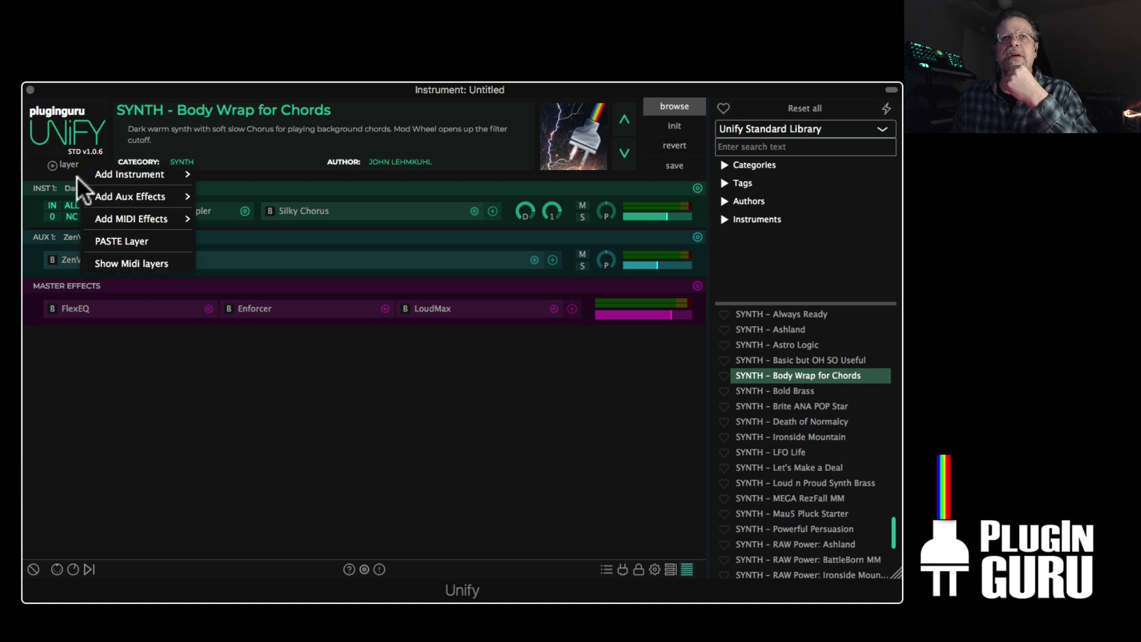
mouse_move(100, 191)
mouse_move(277, 249)
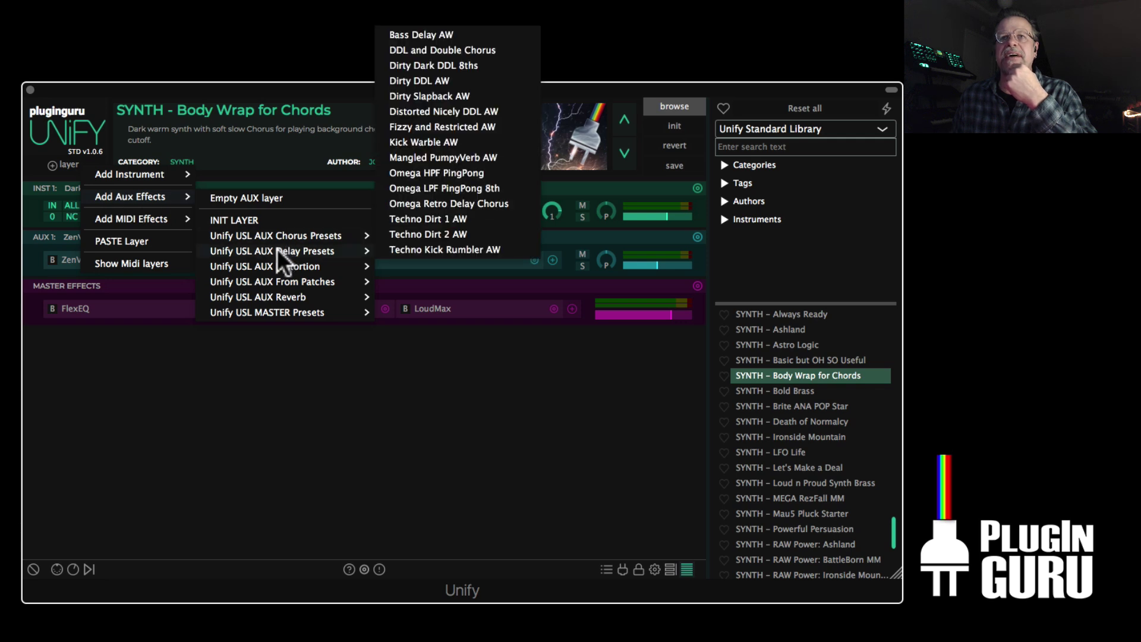
key(Escape)
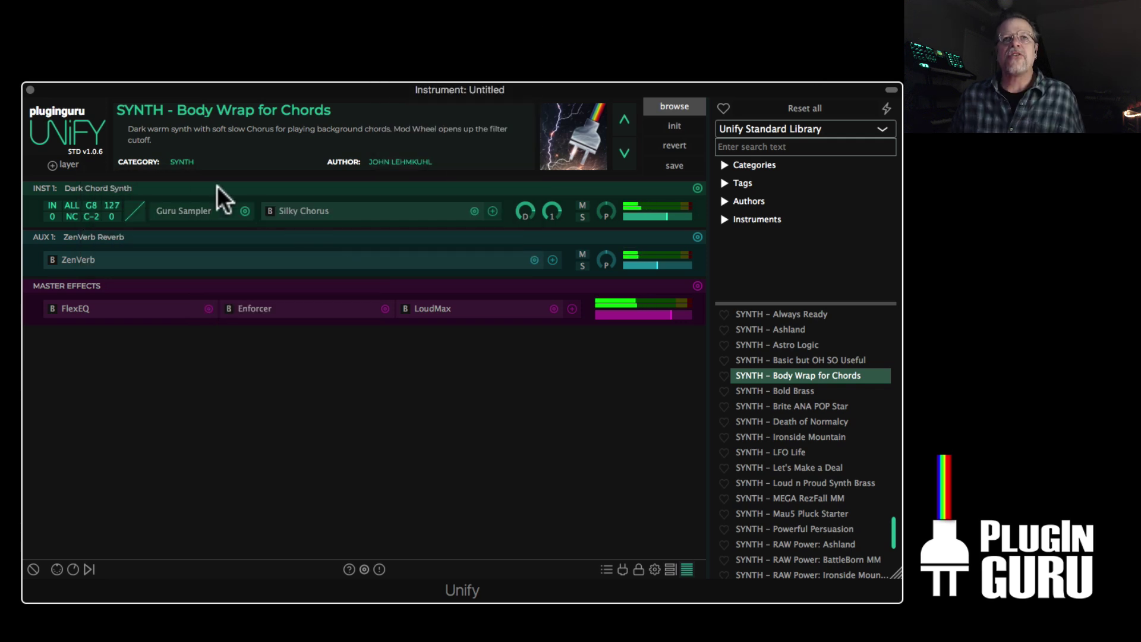
Add the Techno Dirt 2 delay preset from Unify USL AUX Delay Presets as an aux layer.
click(63, 160)
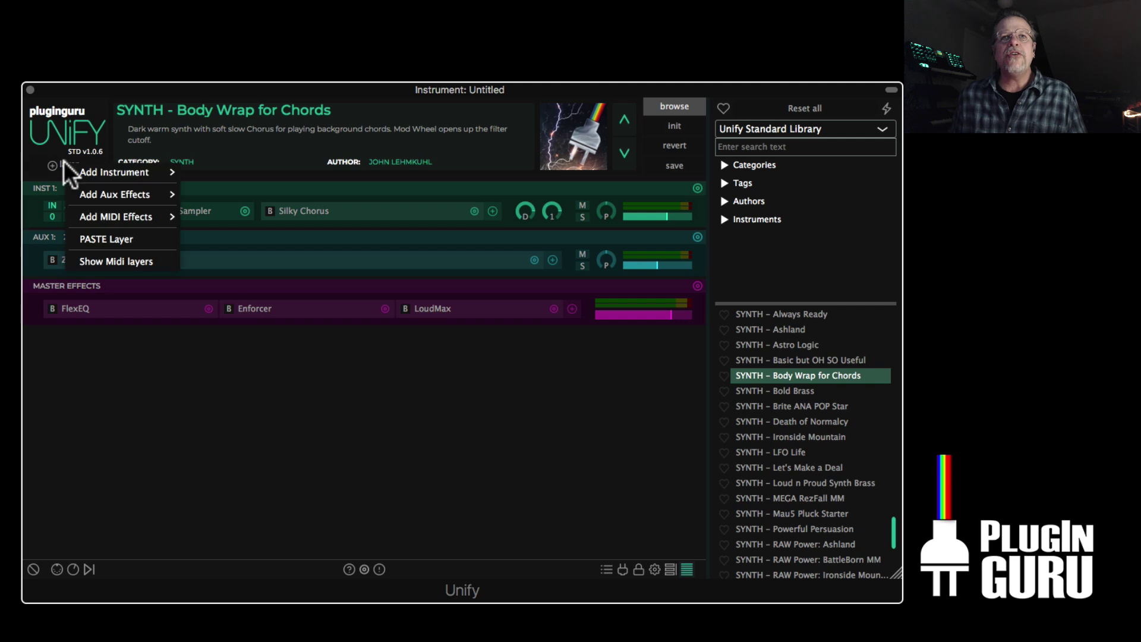
mouse_move(120, 189)
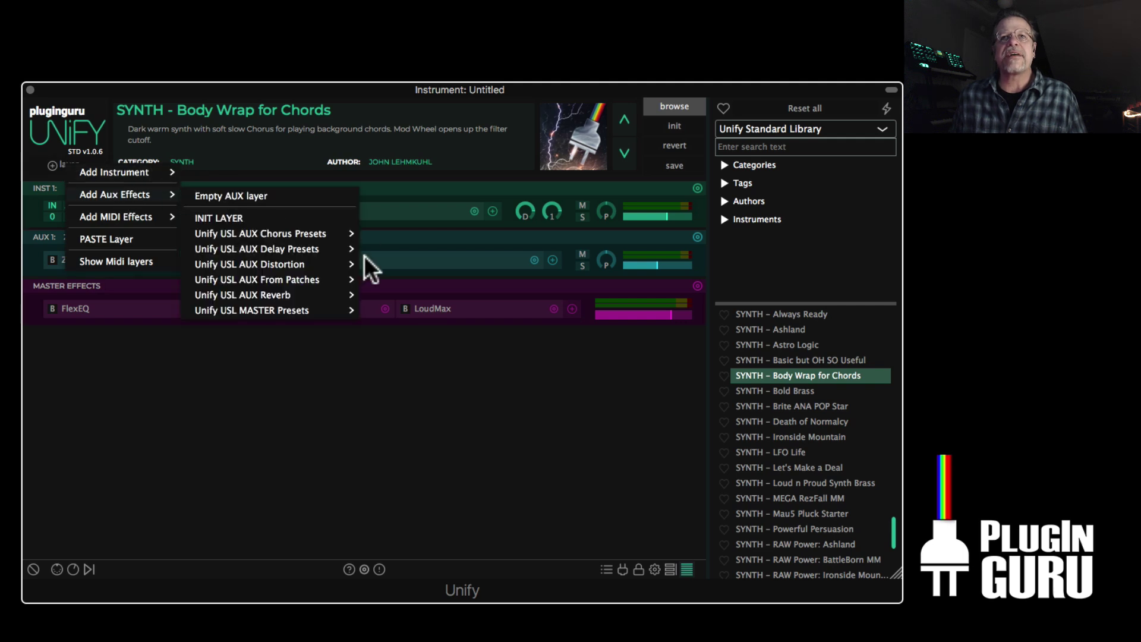
mouse_move(260, 250)
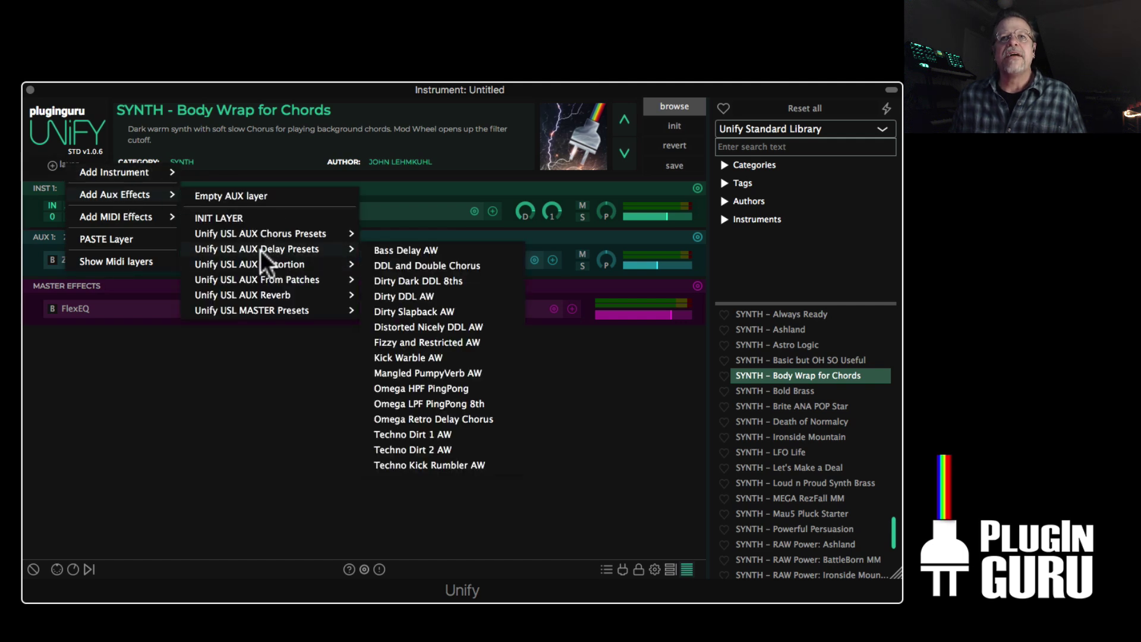
click(418, 449)
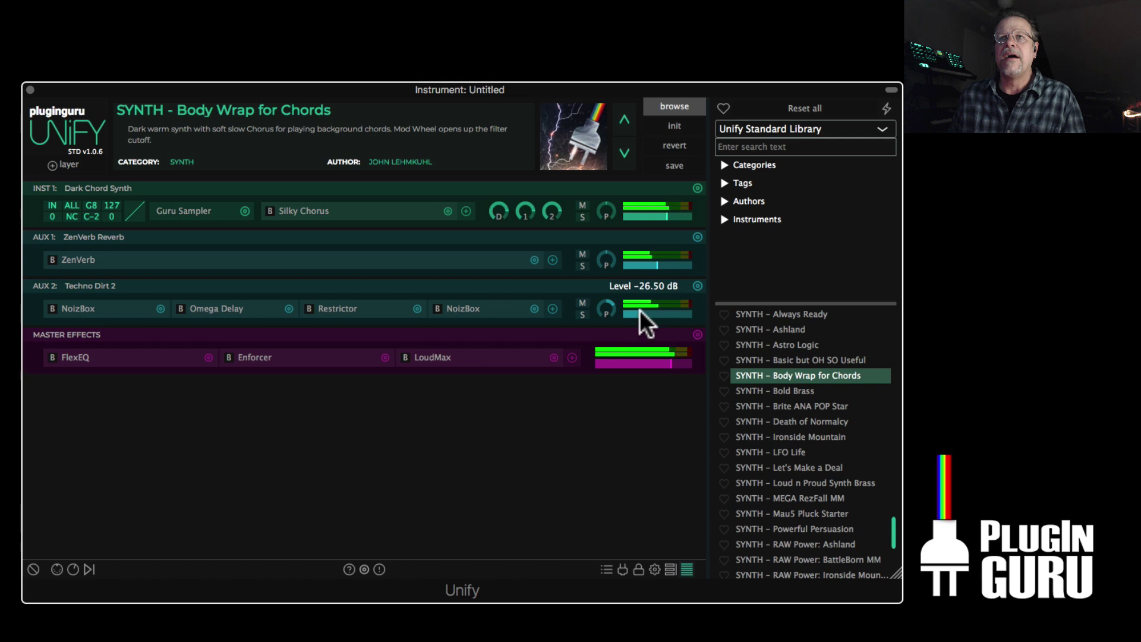
Raise the AUX 2 level to about −14.5 dB and open its first NoizBox effect's settings.
drag(641, 313, 654, 313)
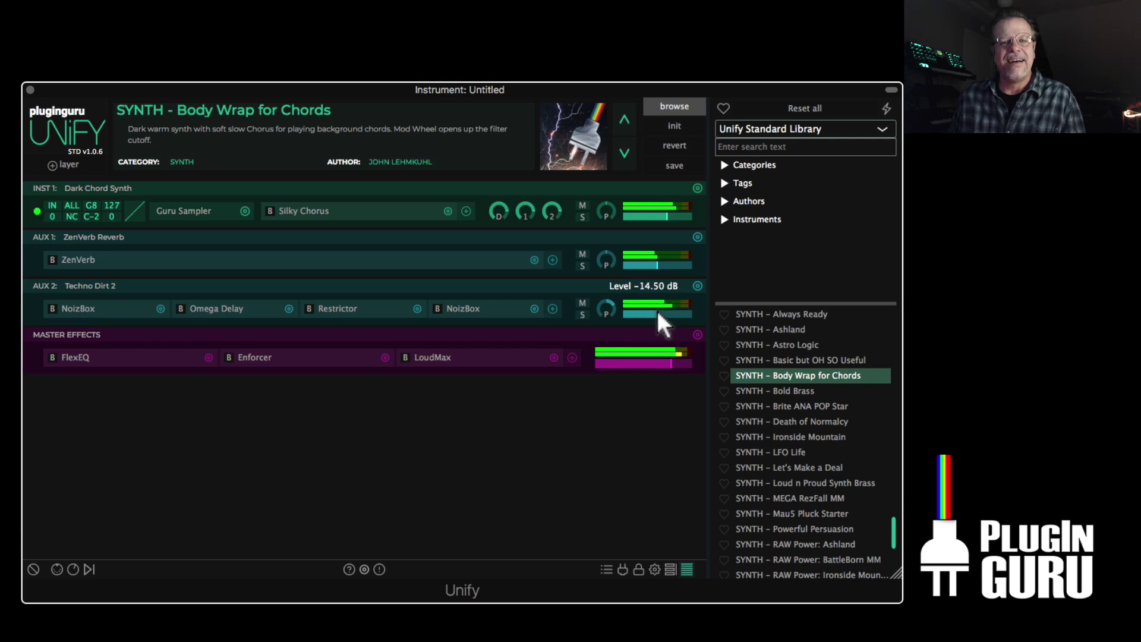
scroll(655, 312, down, 1)
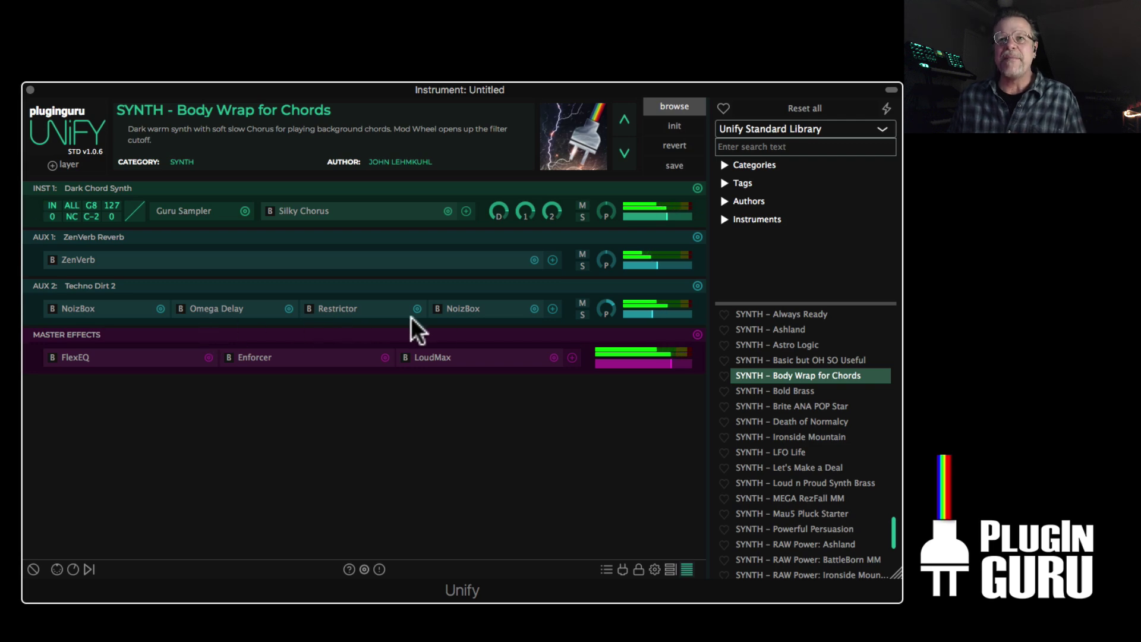
click(462, 308)
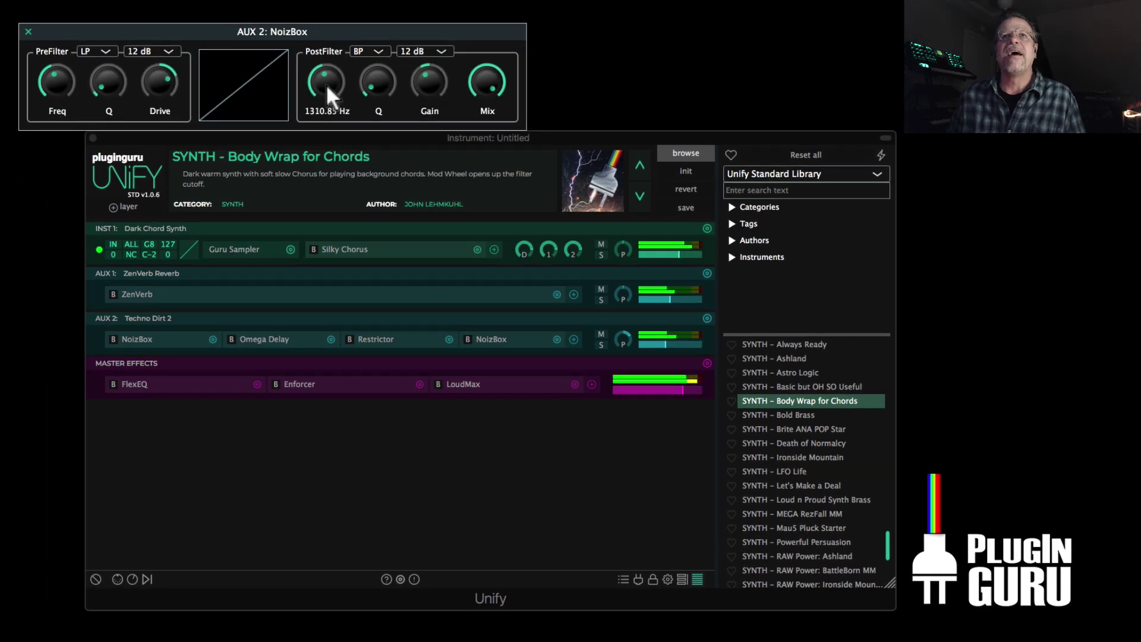
scroll(326, 84, up, 6)
scroll(329, 67, up, 5)
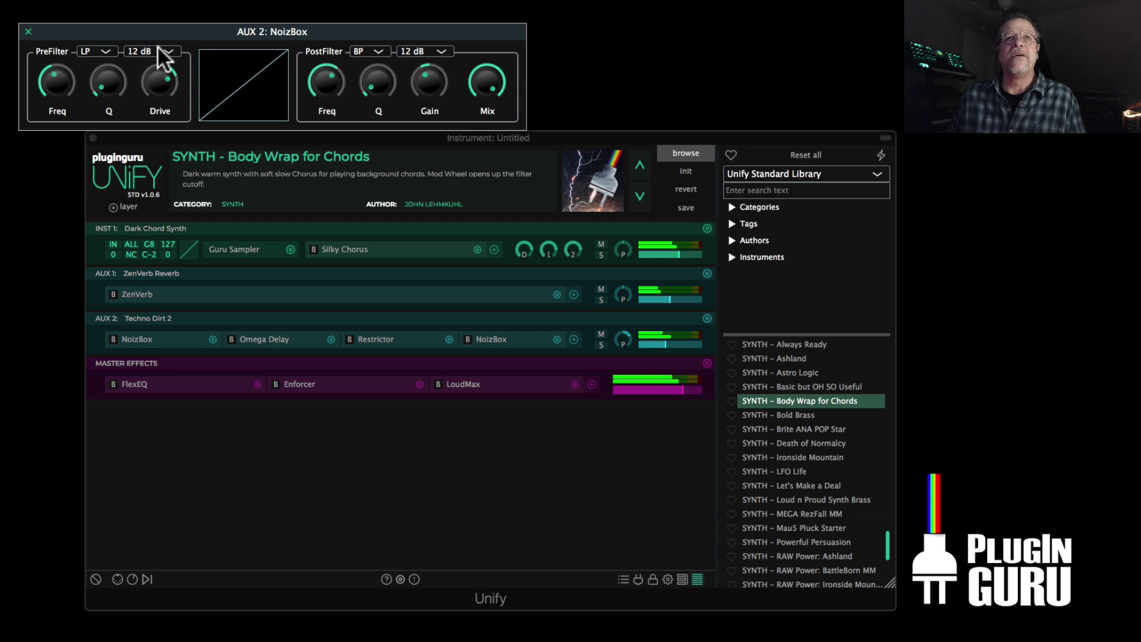
Duplicate the INST 1 Dark Chord Synth layer into INST 2 and open its sampler settings.
click(28, 32)
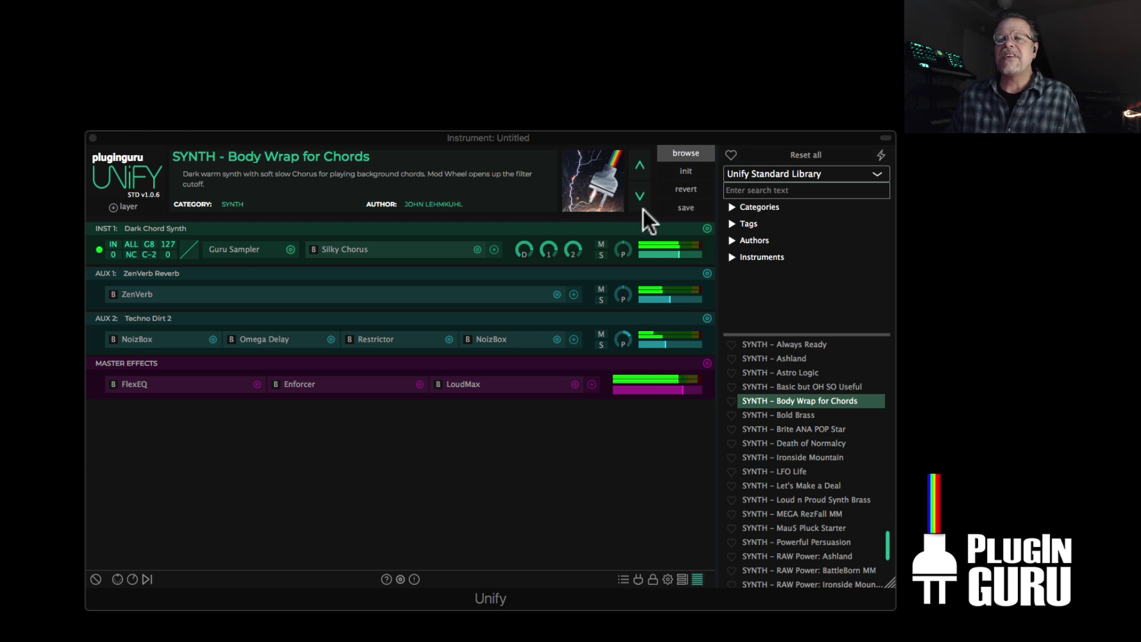
click(706, 228)
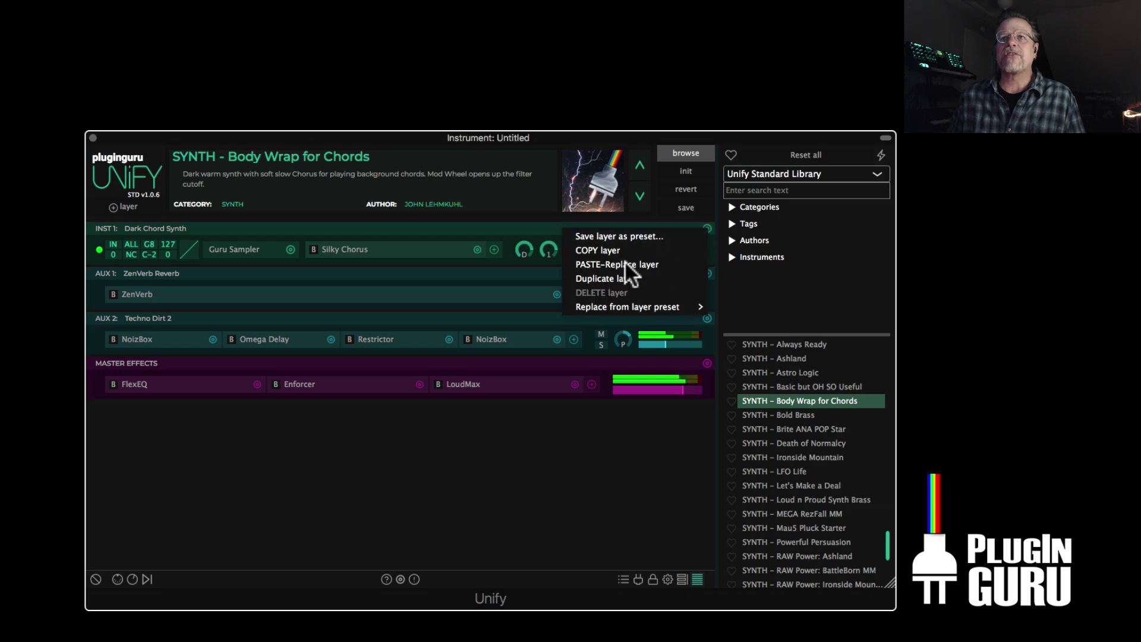
click(612, 278)
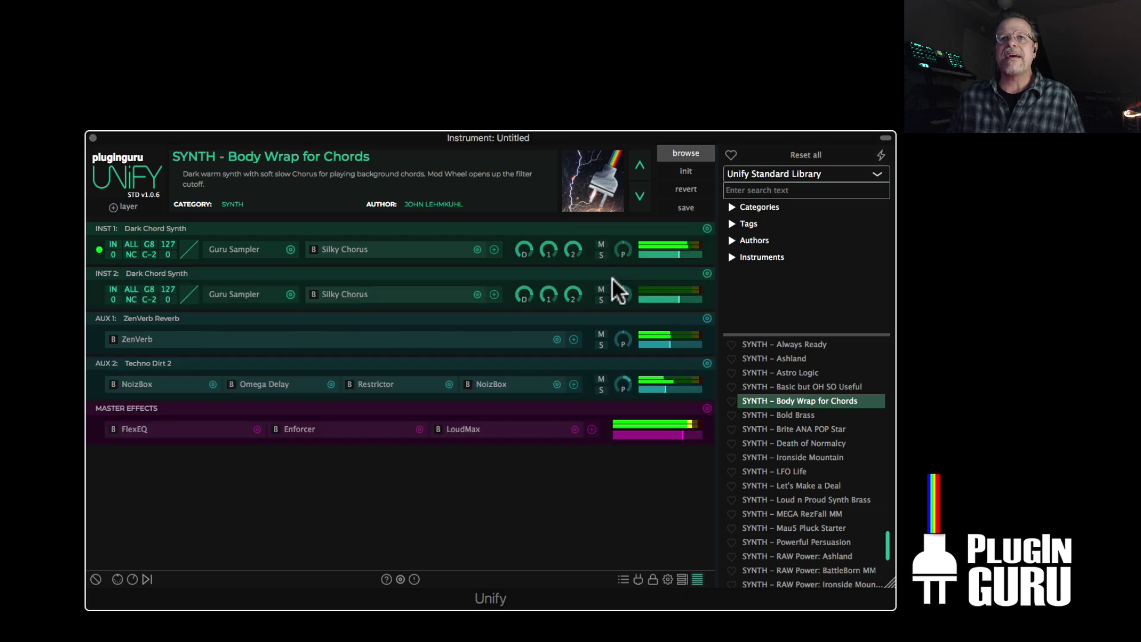
double_click(234, 294)
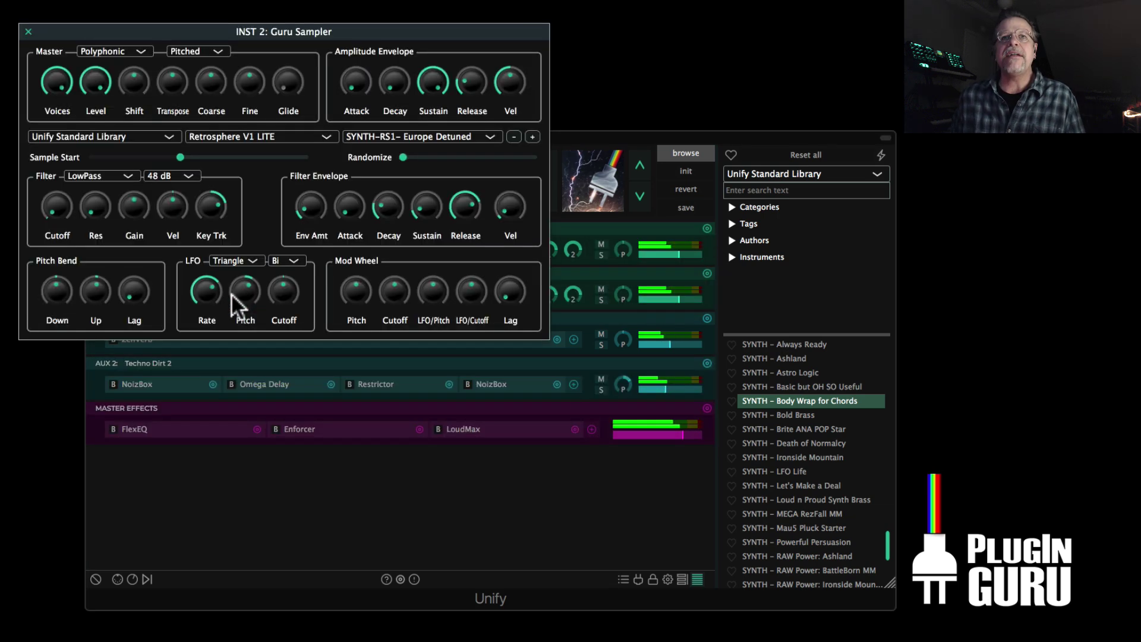
Load MegaMagic Pads LITE PAD-Battleborn, delay sample start, raise Env Amt, and lengthen decay to 1.555 sec.
click(225, 135)
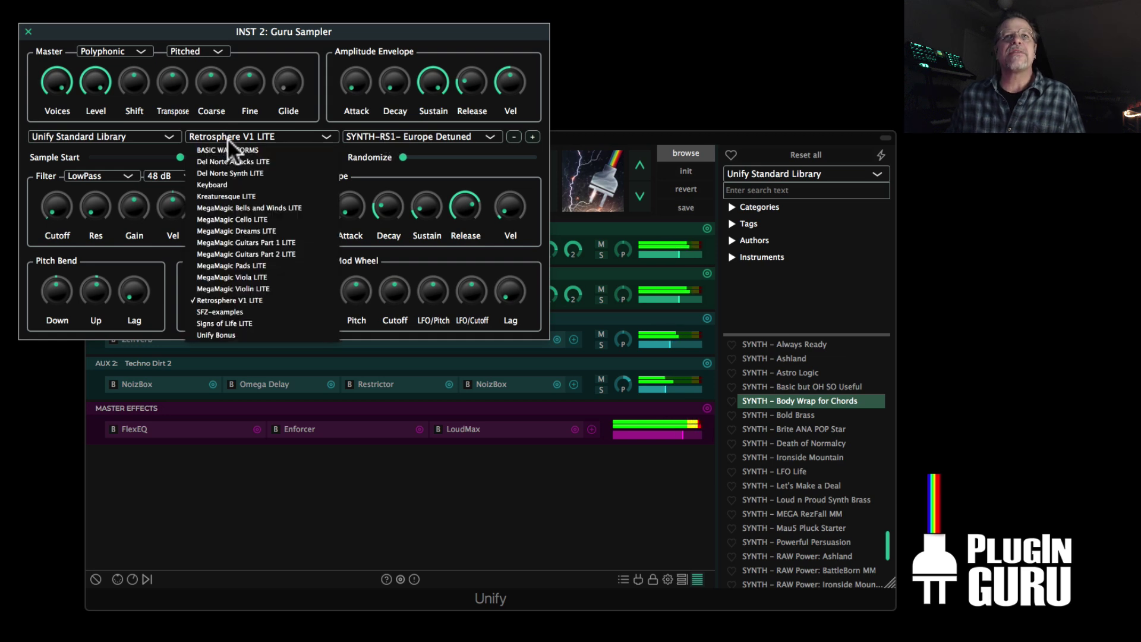
click(251, 259)
click(391, 136)
click(388, 151)
click(189, 157)
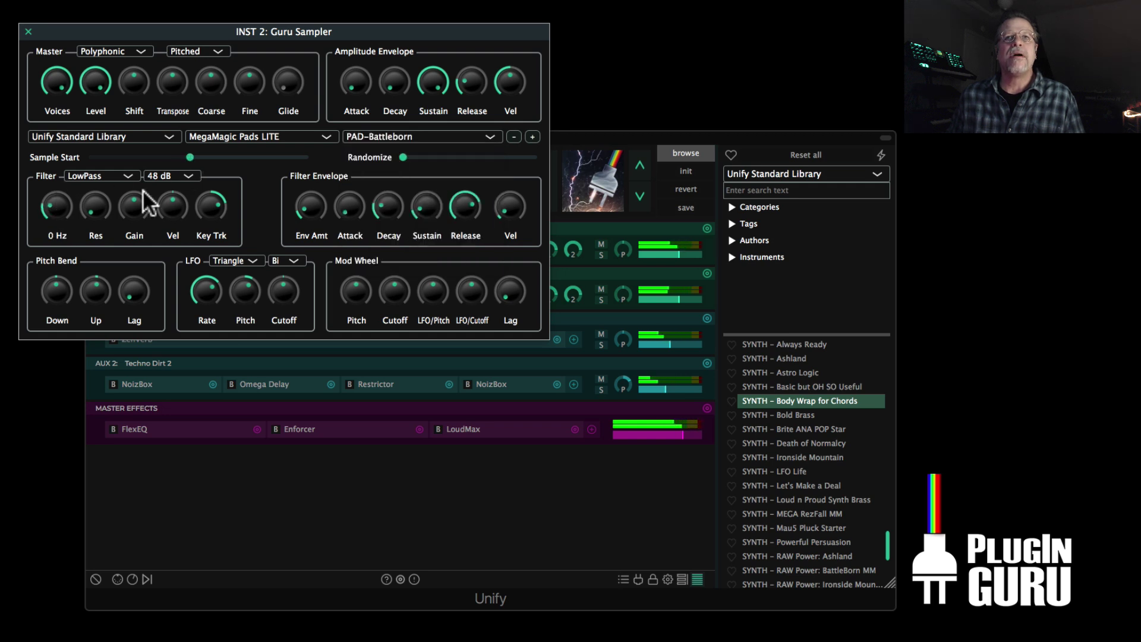
drag(310, 203, 321, 163)
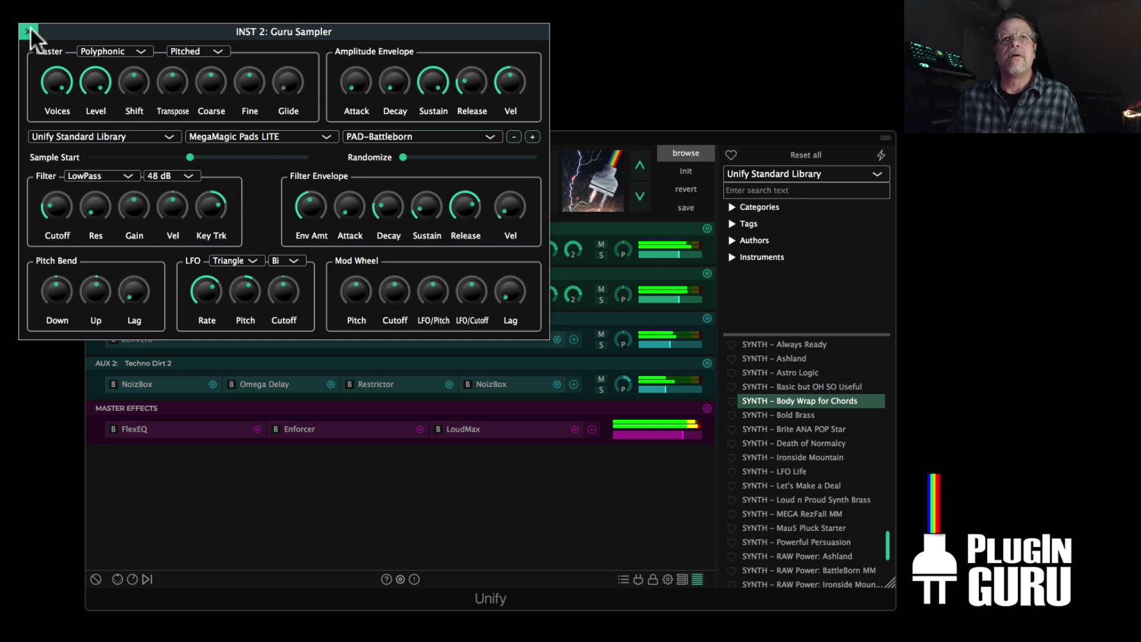
drag(388, 201, 404, 168)
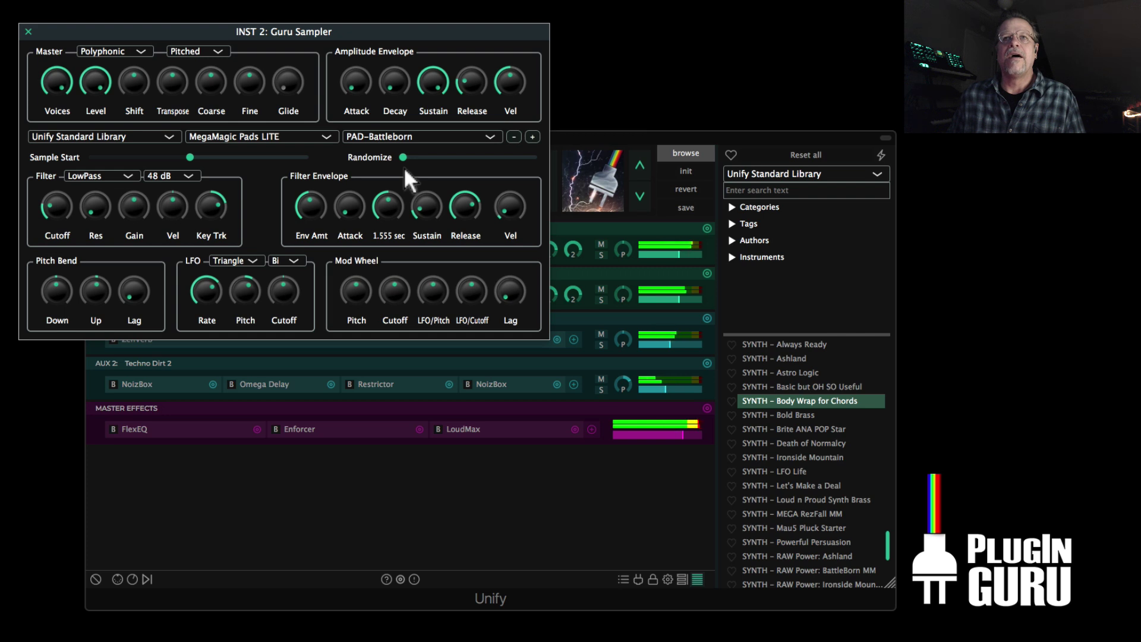
click(28, 32)
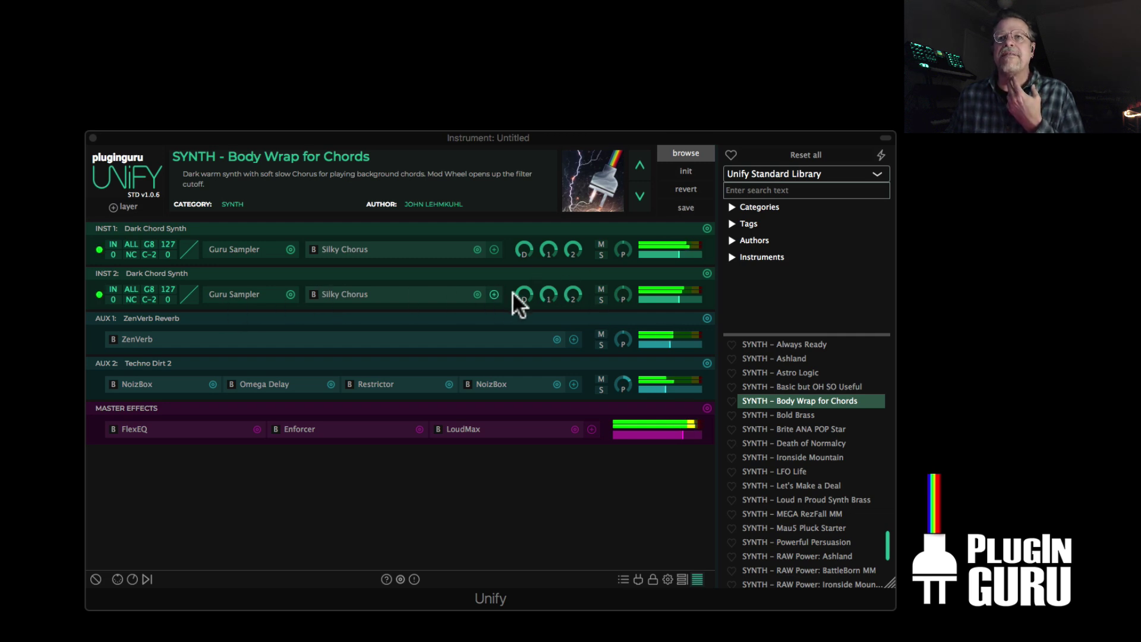
Solo INST 2 and add the Pump House dynamics effect to it.
click(601, 300)
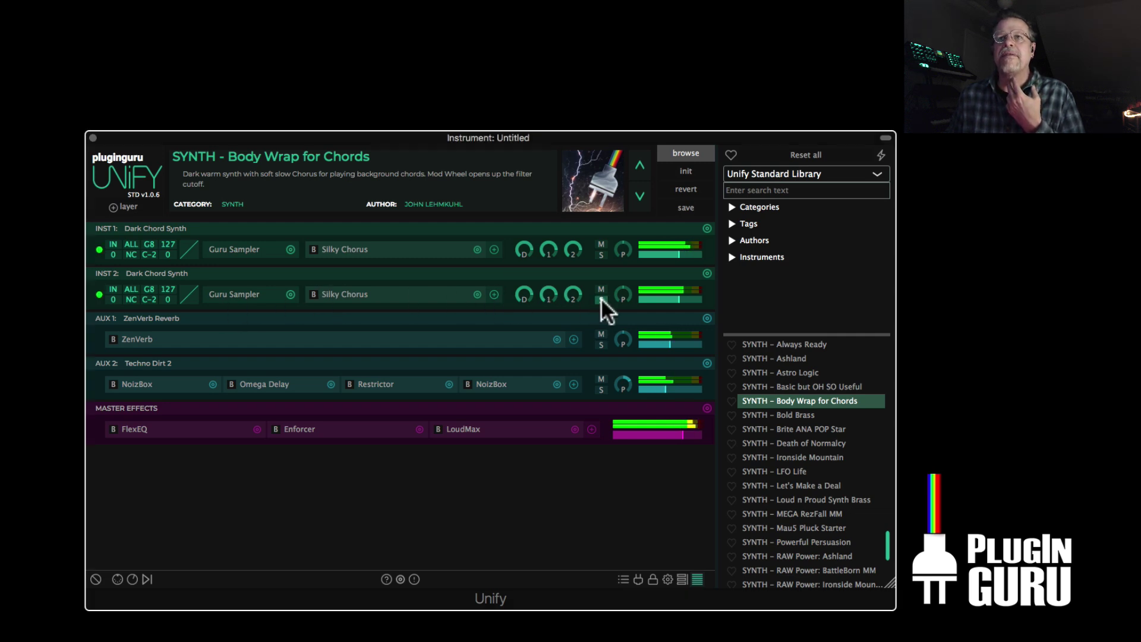
click(494, 294)
mouse_move(533, 230)
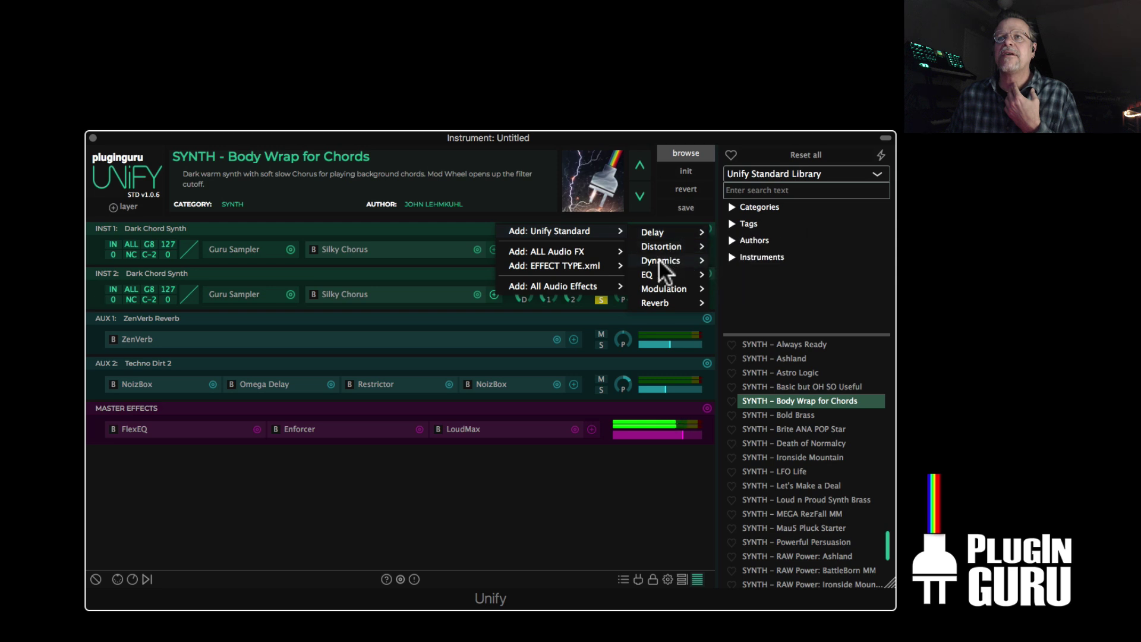
mouse_move(660, 260)
click(749, 273)
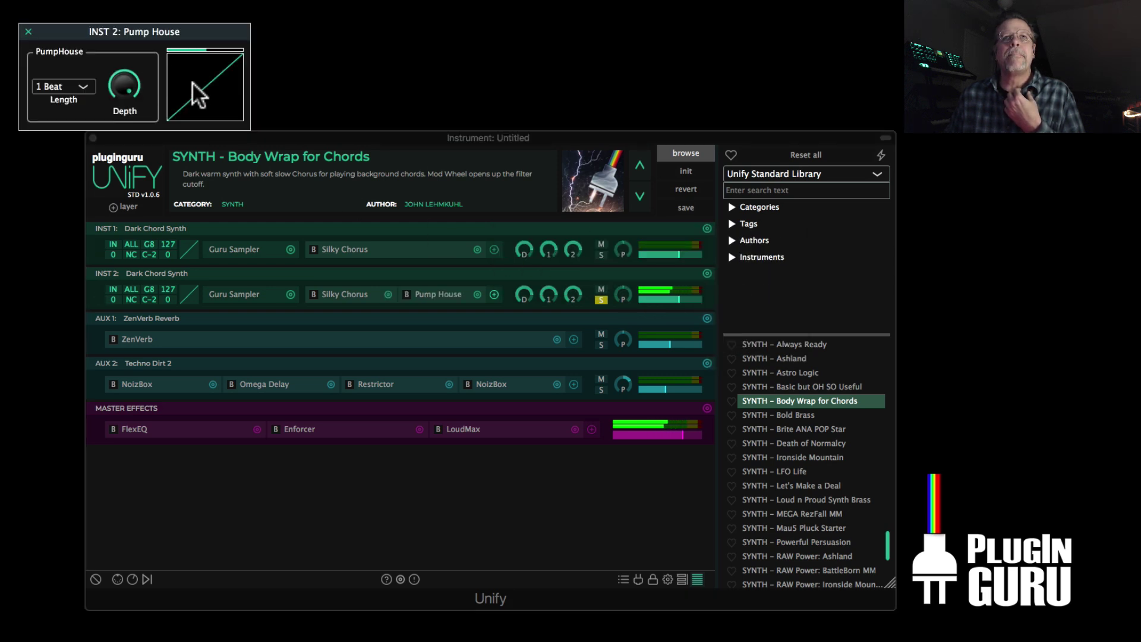
Make the Pump House gain curve fall from full gain to silence, with a 1/4 Beat length.
click(195, 89)
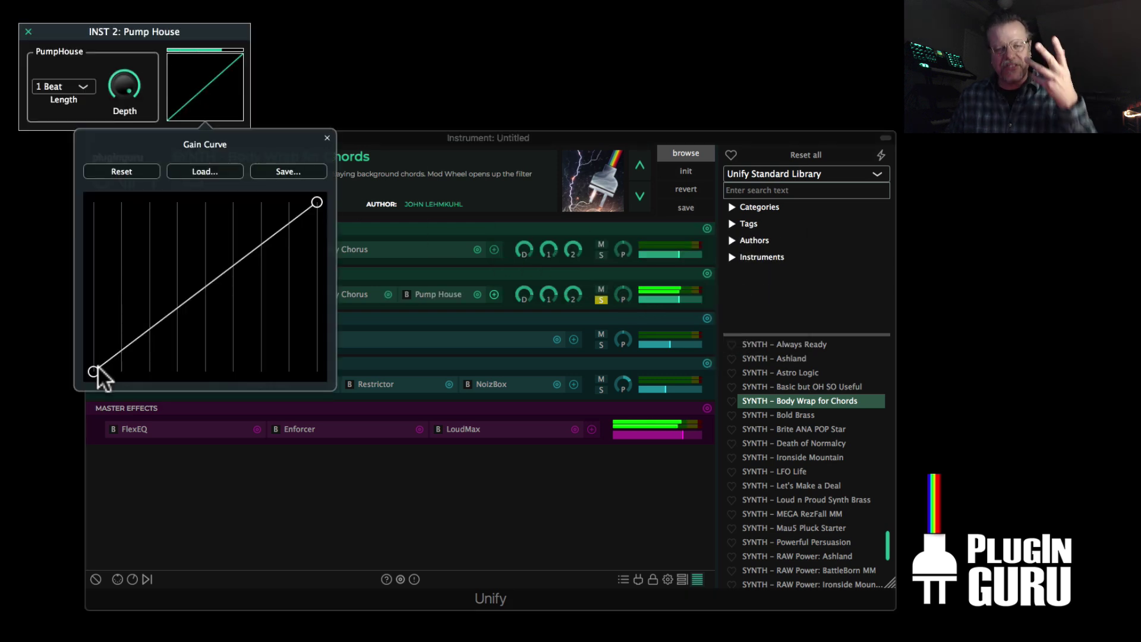
drag(96, 369, 98, 171)
drag(317, 202, 285, 366)
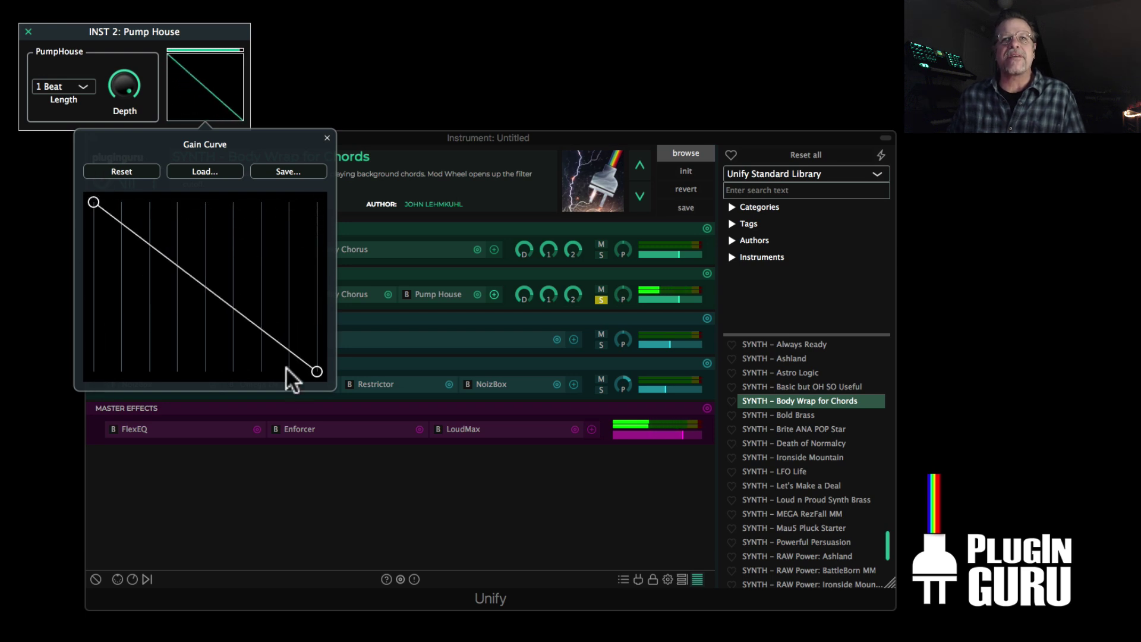
click(62, 106)
click(55, 86)
click(65, 190)
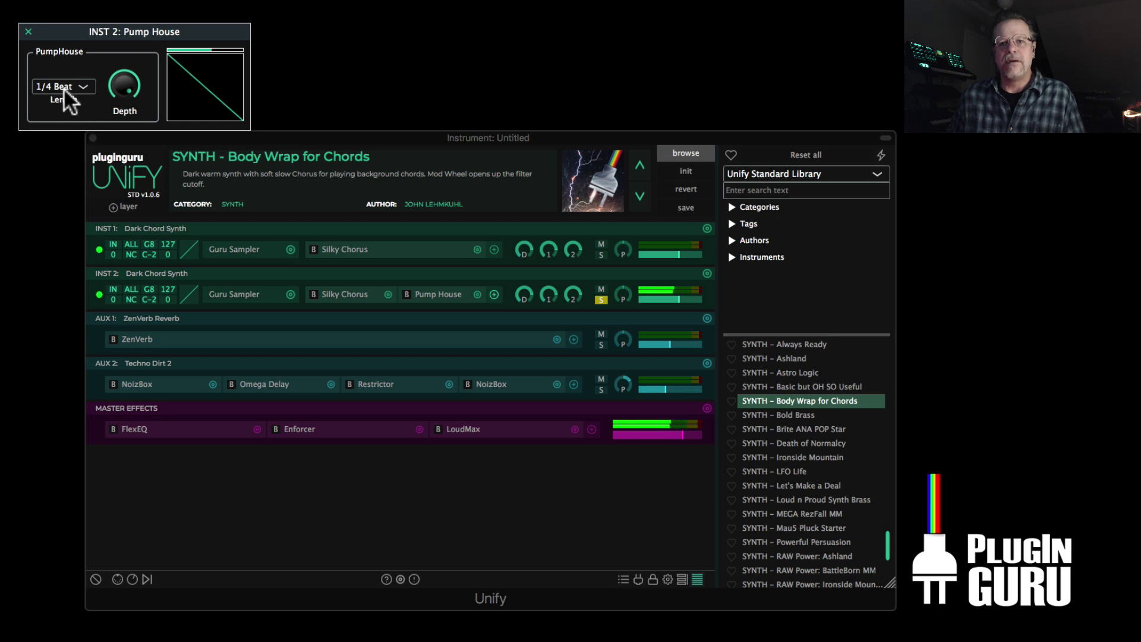
Unsolo INST 2 and bend the falling gain line into a concave curve.
mouse_move(677, 291)
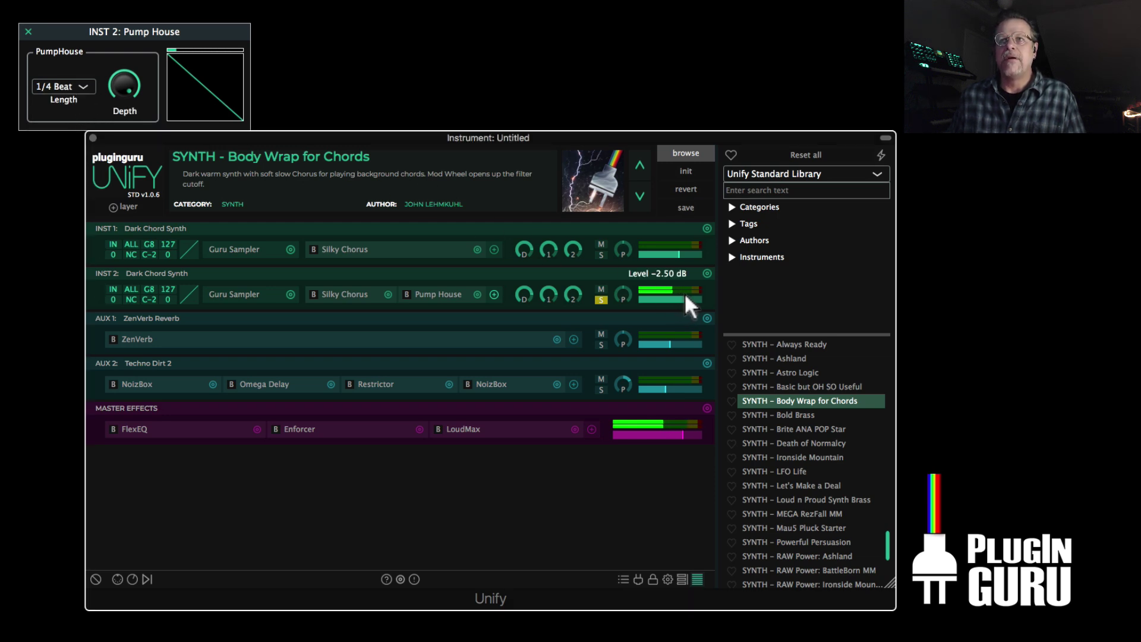
click(600, 299)
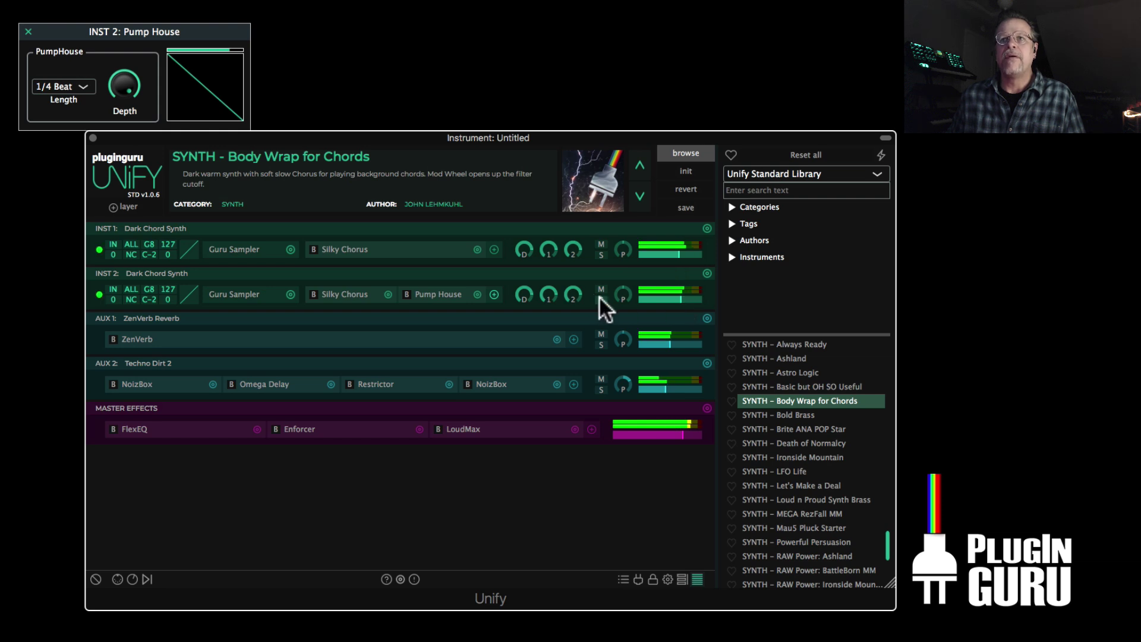
click(203, 87)
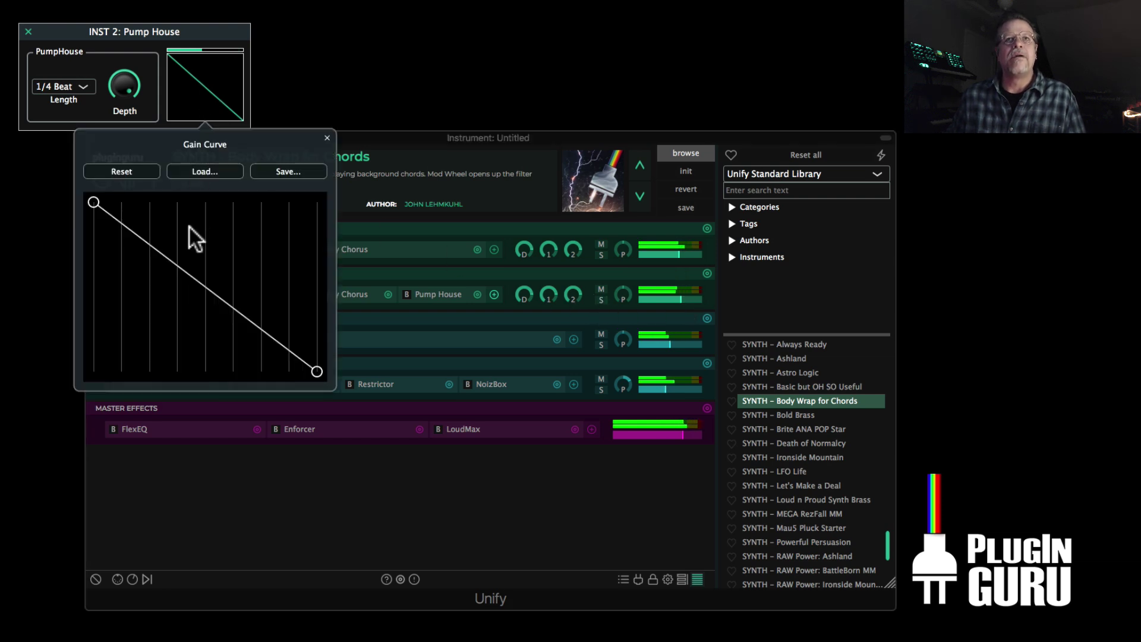
drag(184, 265, 171, 286)
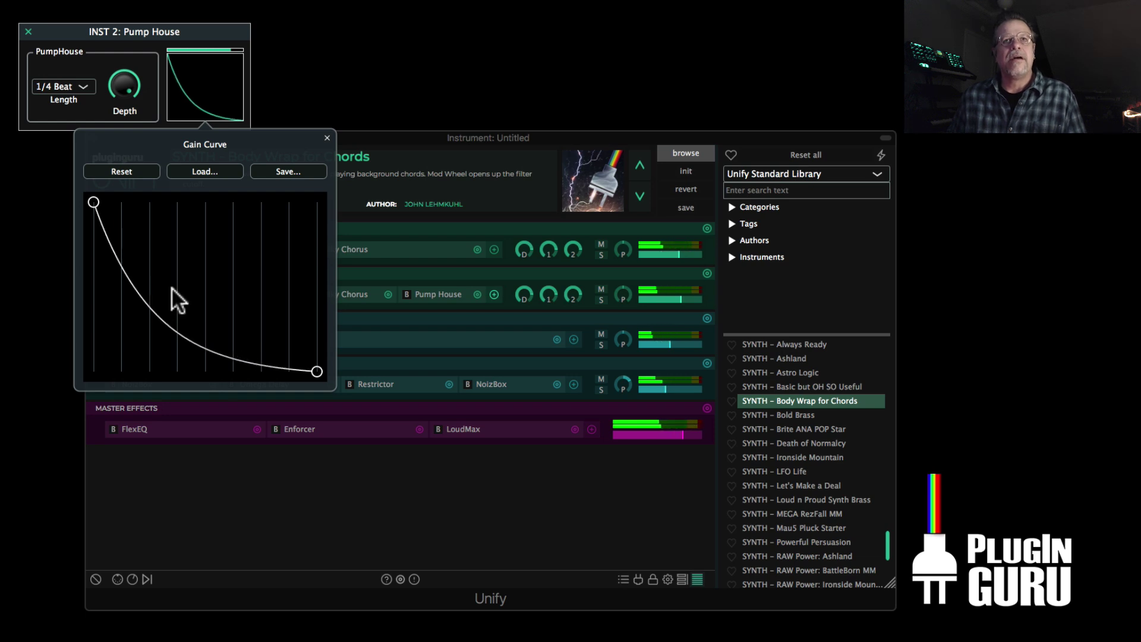
click(26, 27)
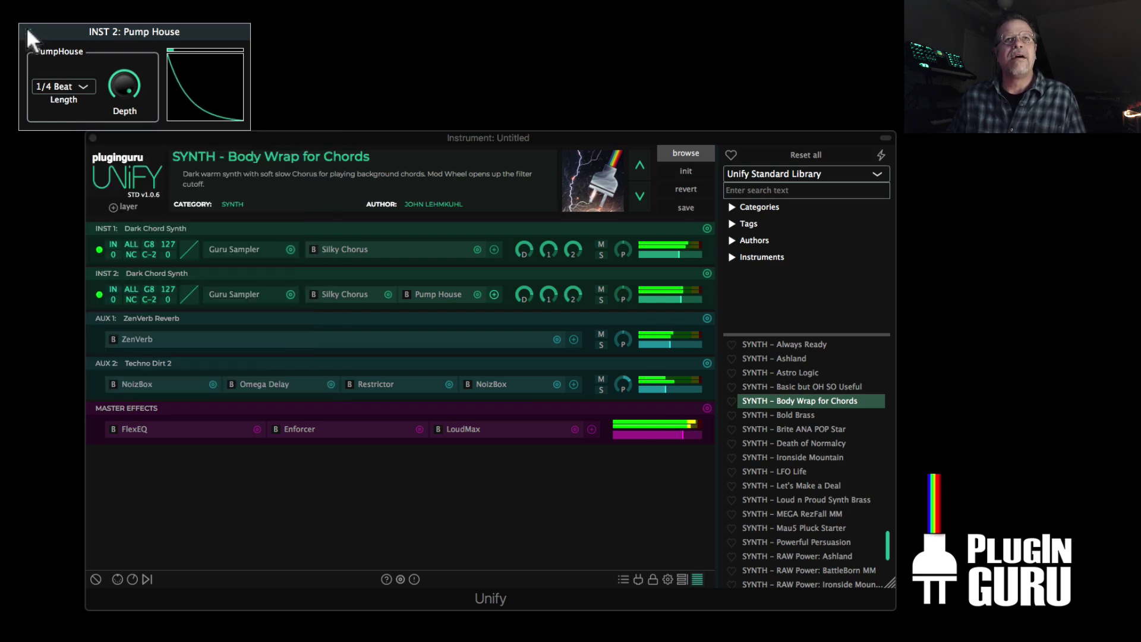
click(26, 27)
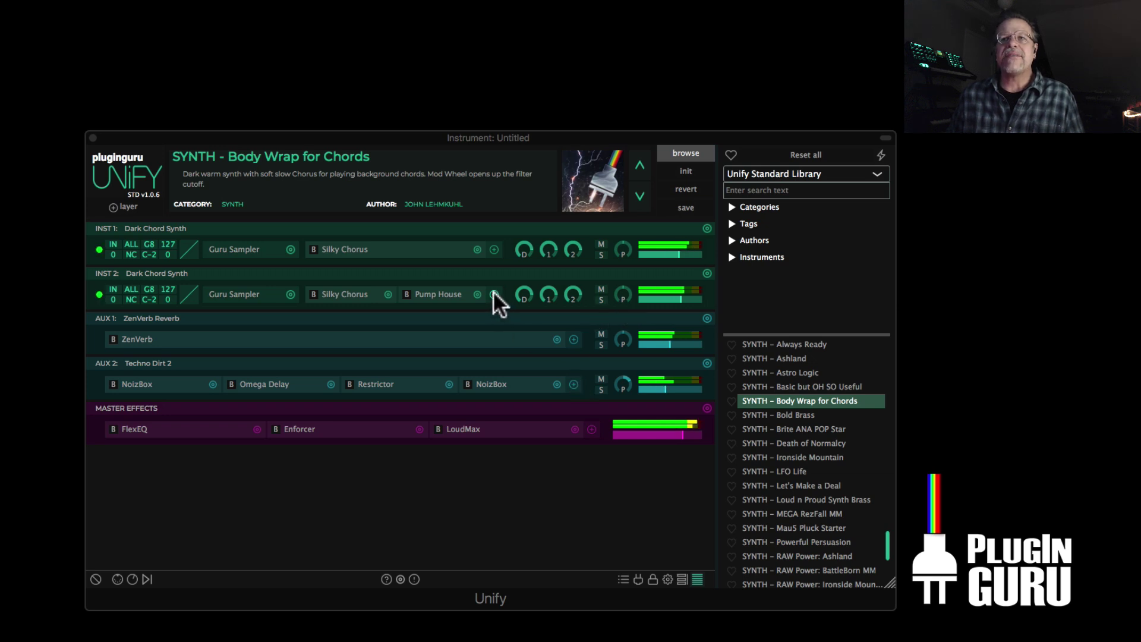
Add WaterVerb Huge WaterHall from Unify USL AUX Reverb as the new AUX 3 layer.
click(125, 205)
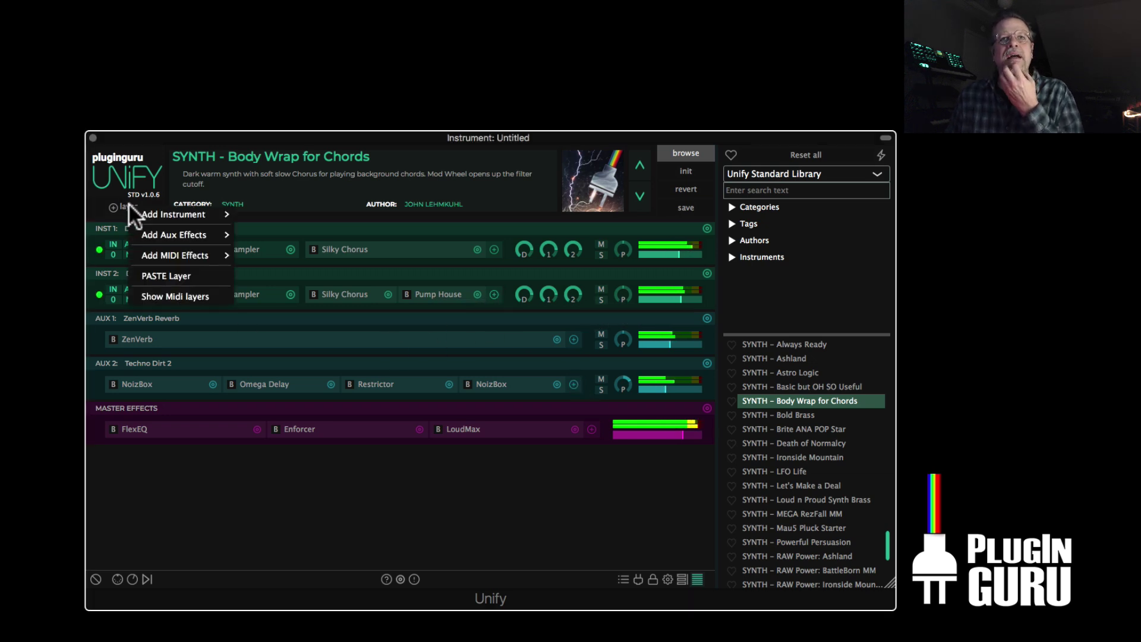
mouse_move(158, 234)
mouse_move(308, 327)
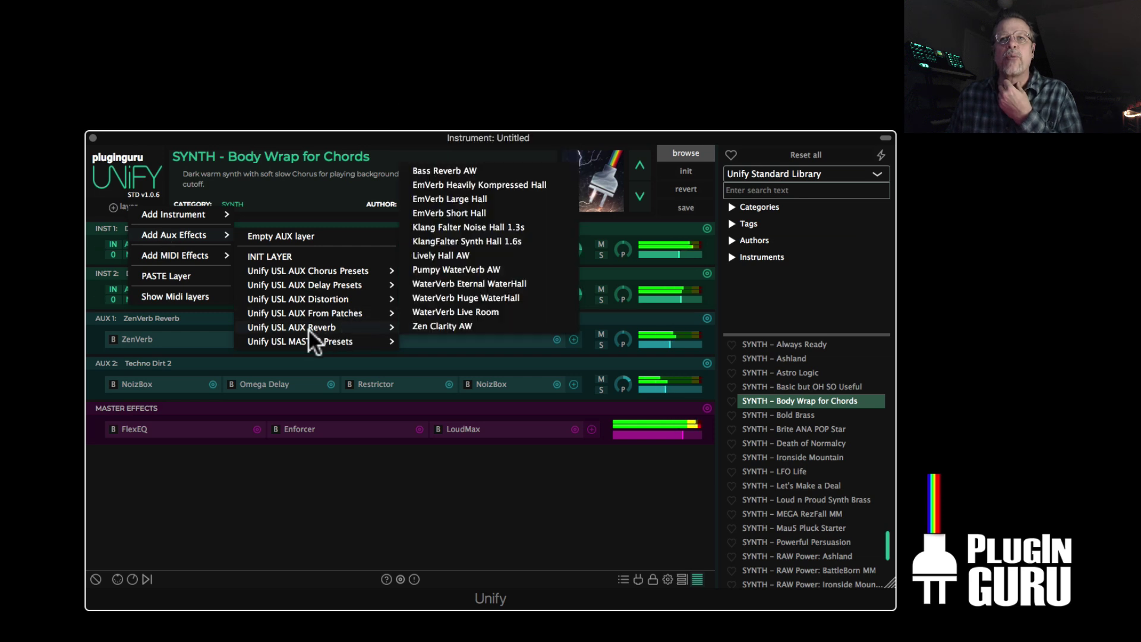
click(470, 297)
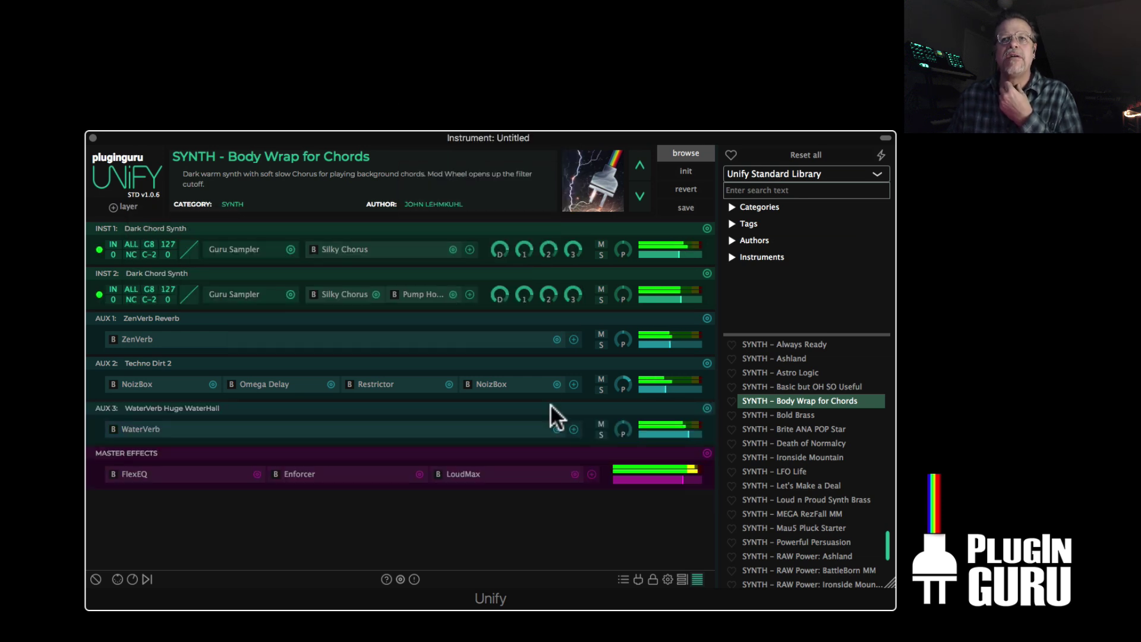
Add a Pump House dynamics effect after WaterVerb on AUX 3.
click(574, 429)
mouse_move(553, 402)
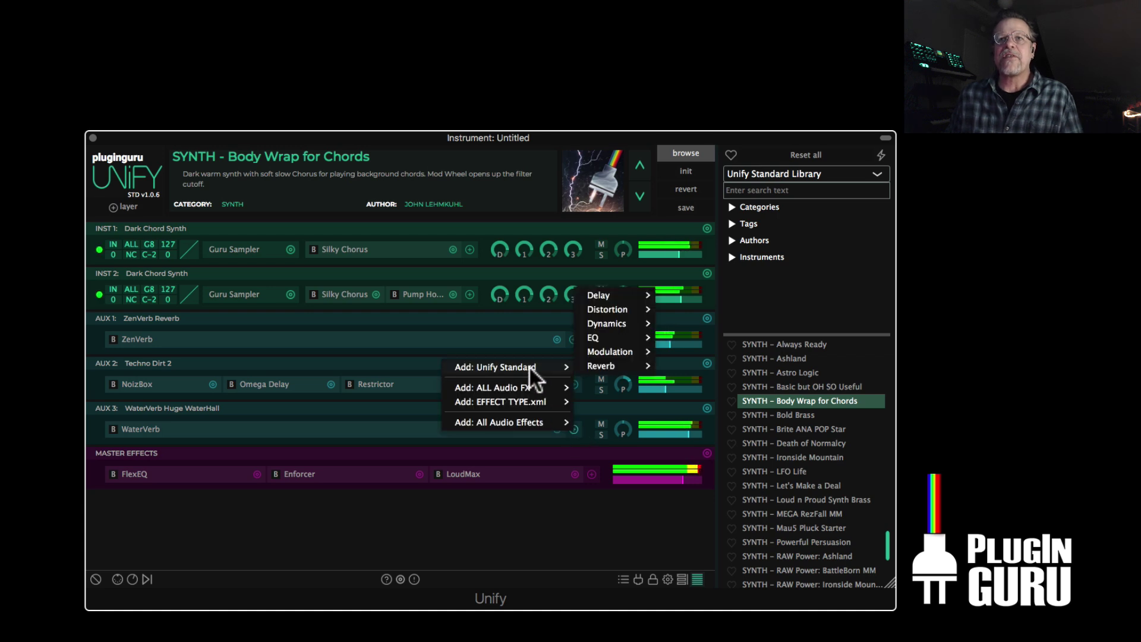
mouse_move(604, 323)
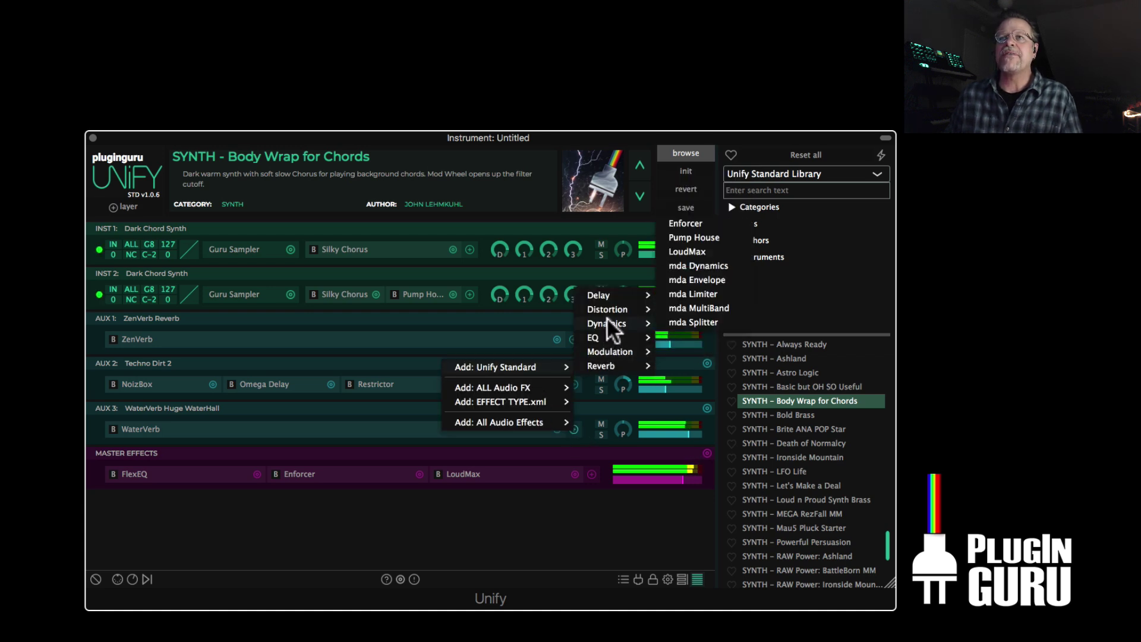
click(692, 239)
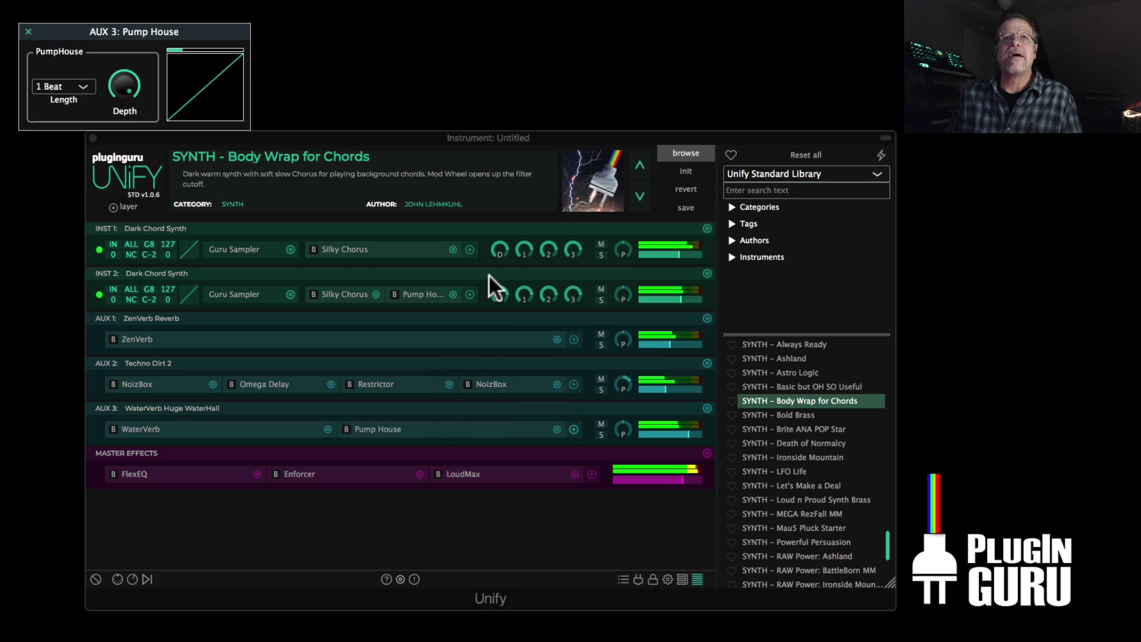
Reshape the AUX 3 Pump House gain curve into a sharp dip swelling back to full gain.
click(204, 107)
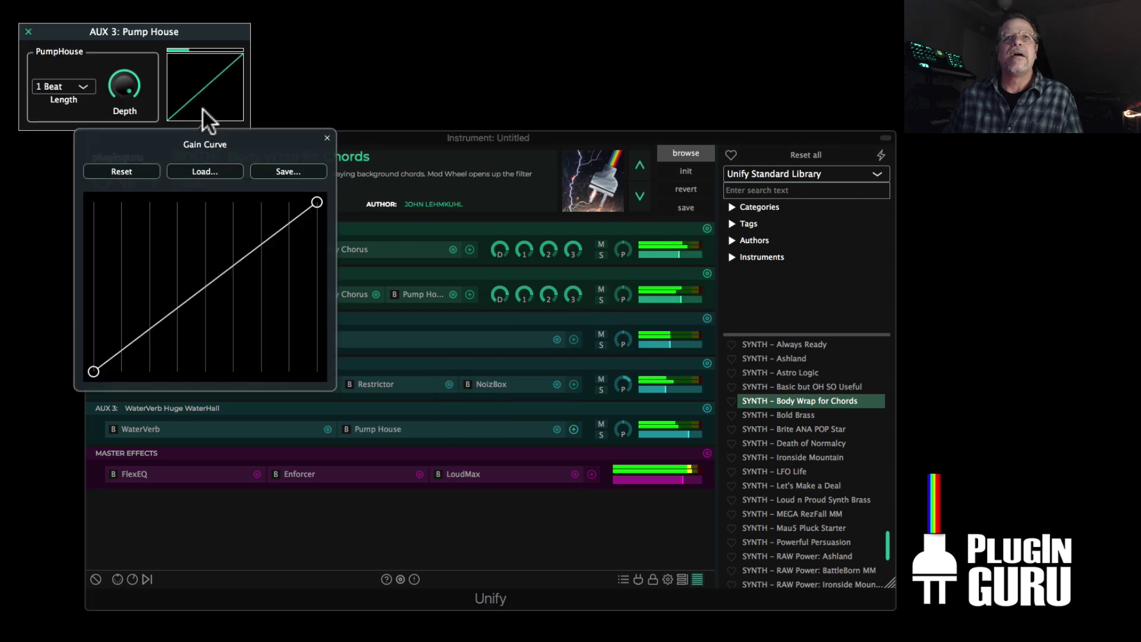
click(112, 347)
drag(93, 373, 120, 152)
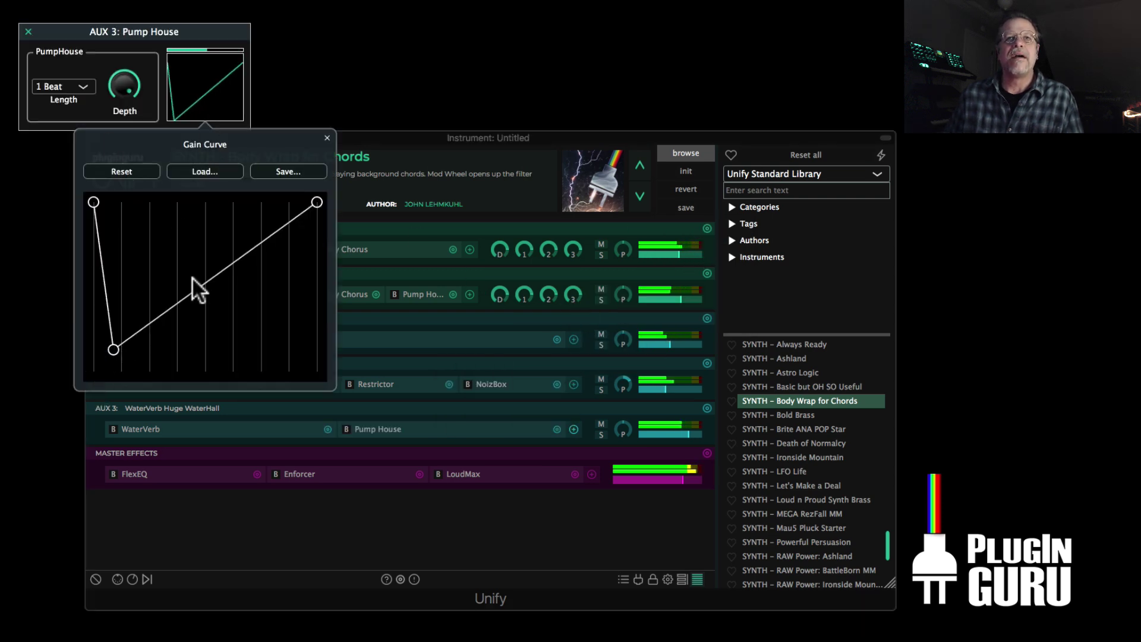
drag(194, 284, 127, 380)
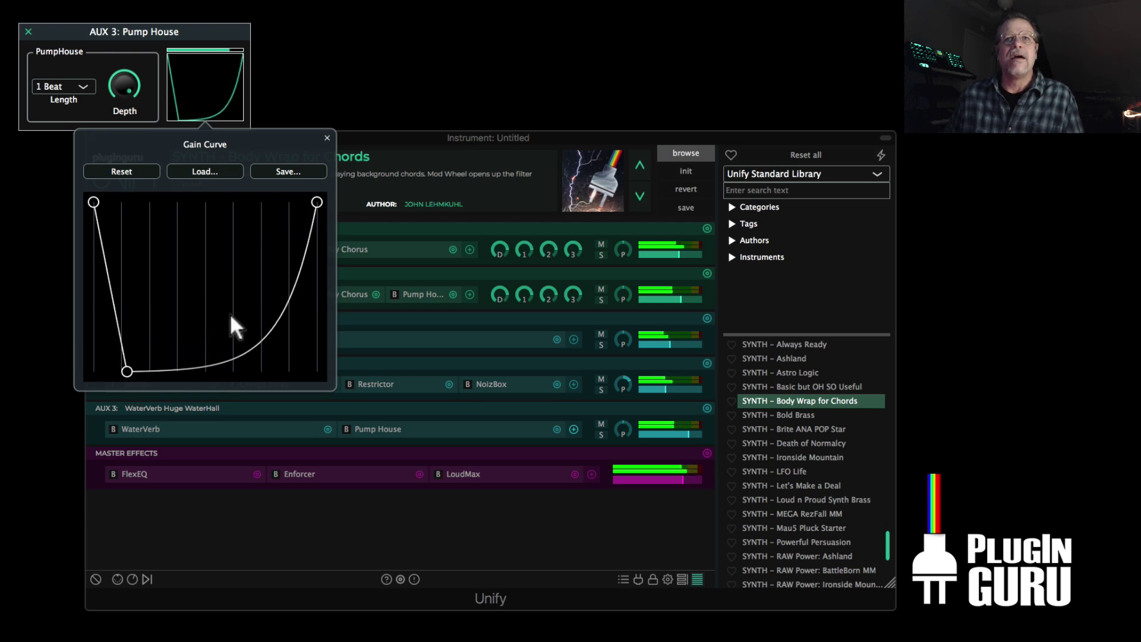
Close the Pump House editors and add a NoizBox distortion to the AUX 3 chain.
click(28, 31)
click(28, 31)
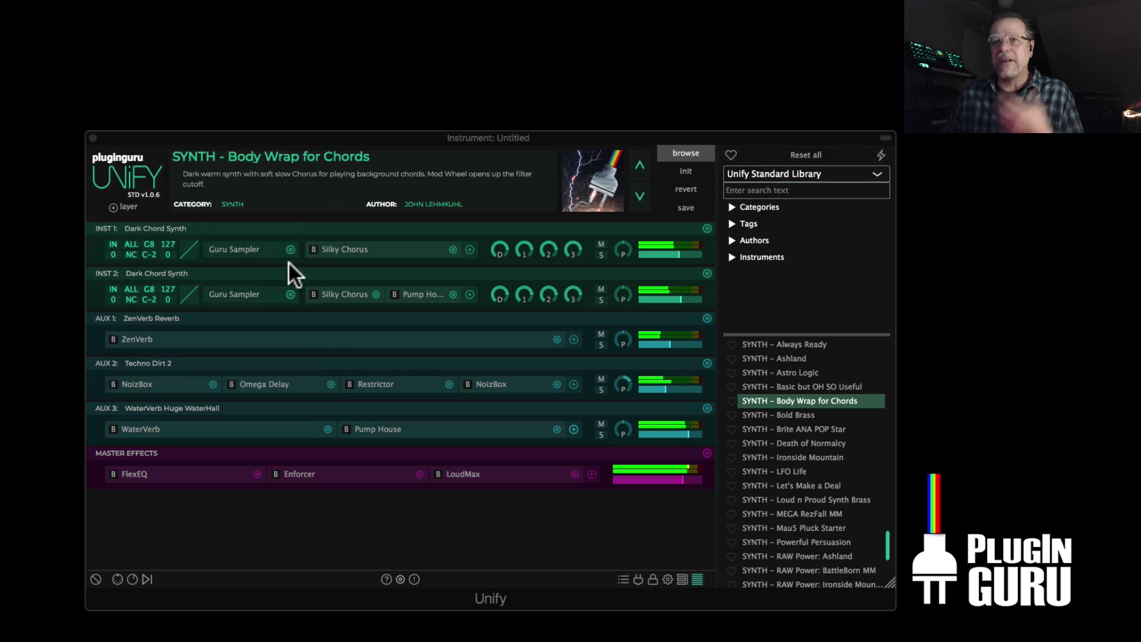
click(574, 427)
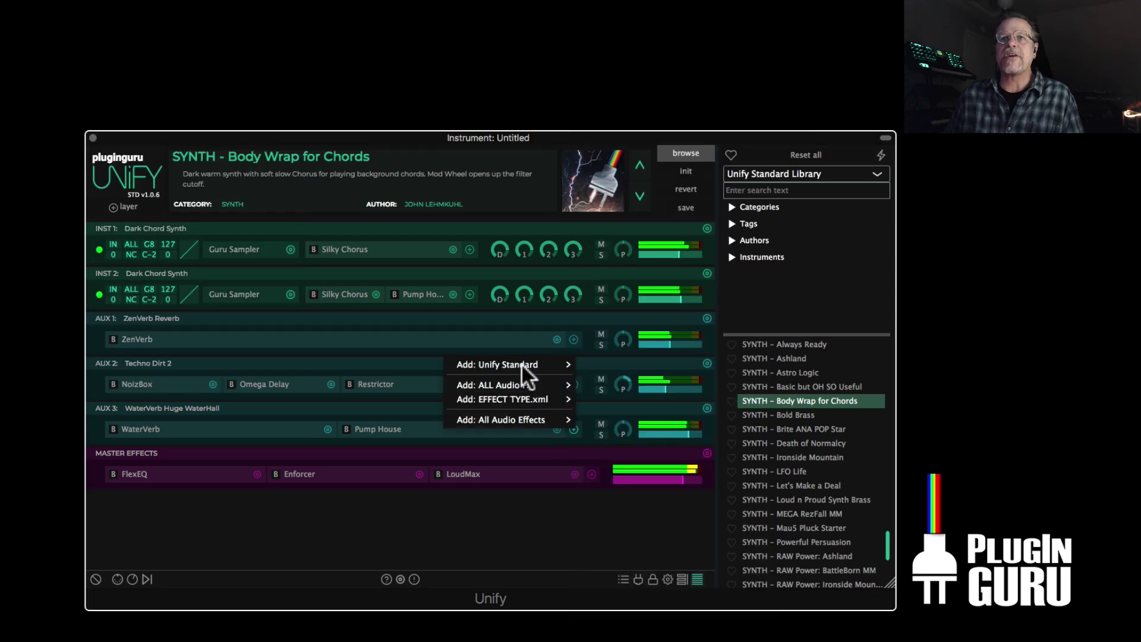
mouse_move(521, 362)
mouse_move(606, 321)
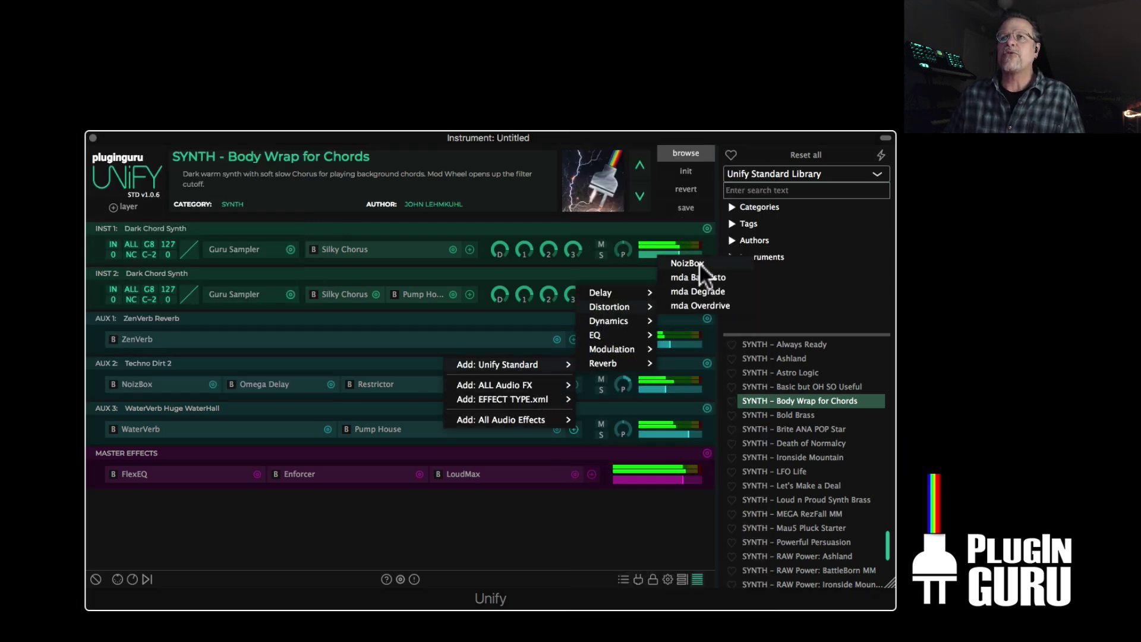
click(698, 261)
Switch the NoizBox distortion curve to Hard Clip and steepen it for heavier distortion.
click(209, 94)
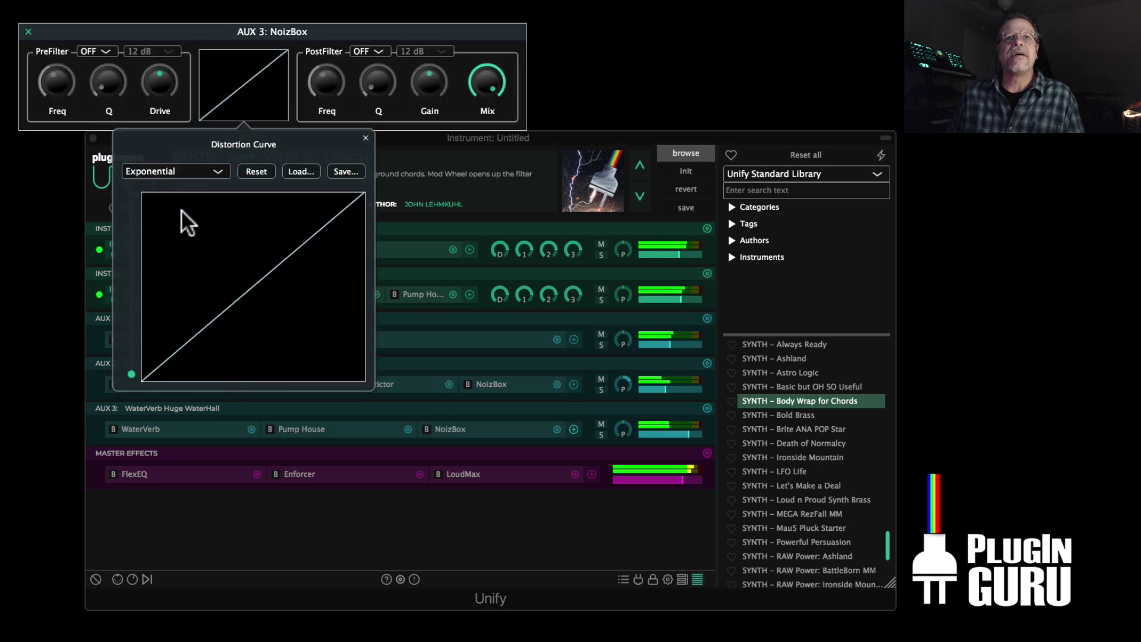
click(161, 171)
click(167, 216)
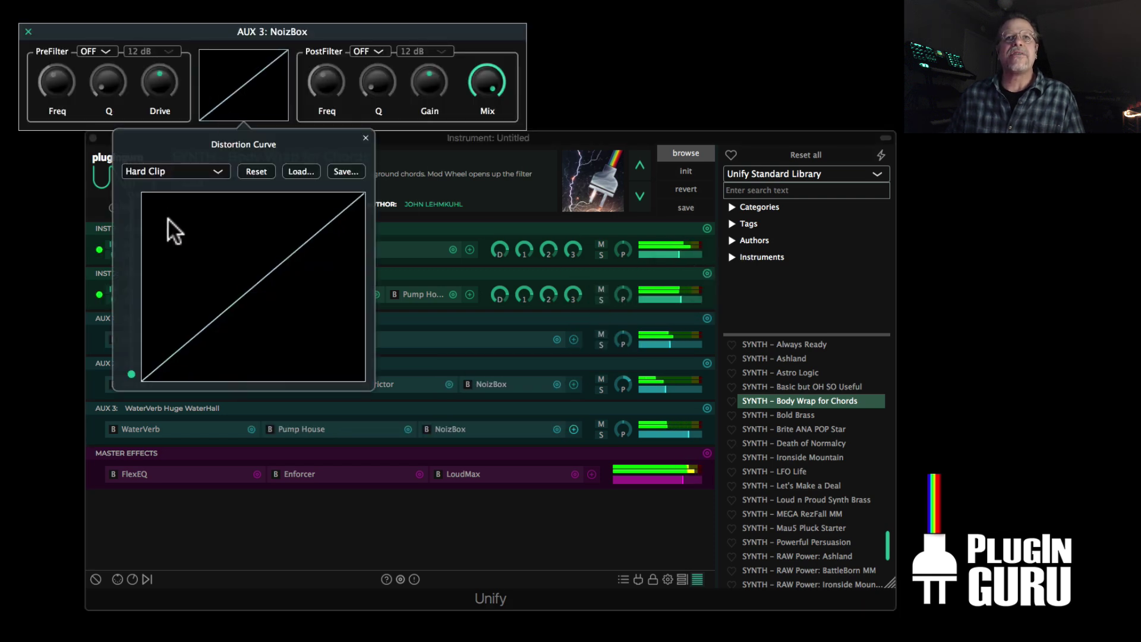
drag(127, 373, 146, 194)
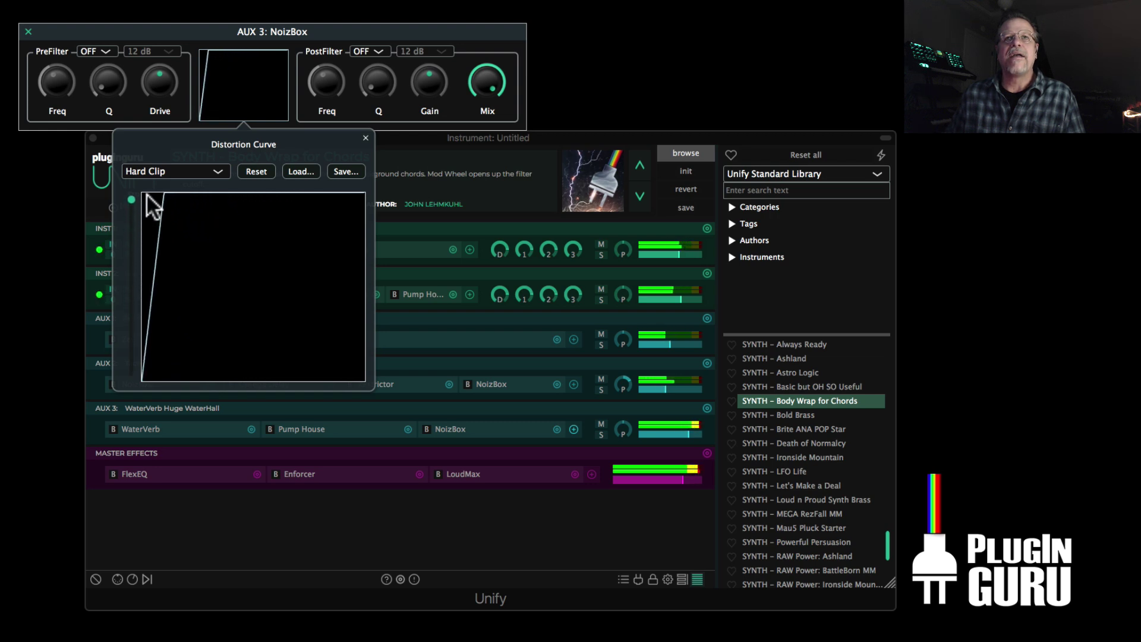
Make the NoizBox pre-filter a high-pass at about 1119 Hz.
click(92, 50)
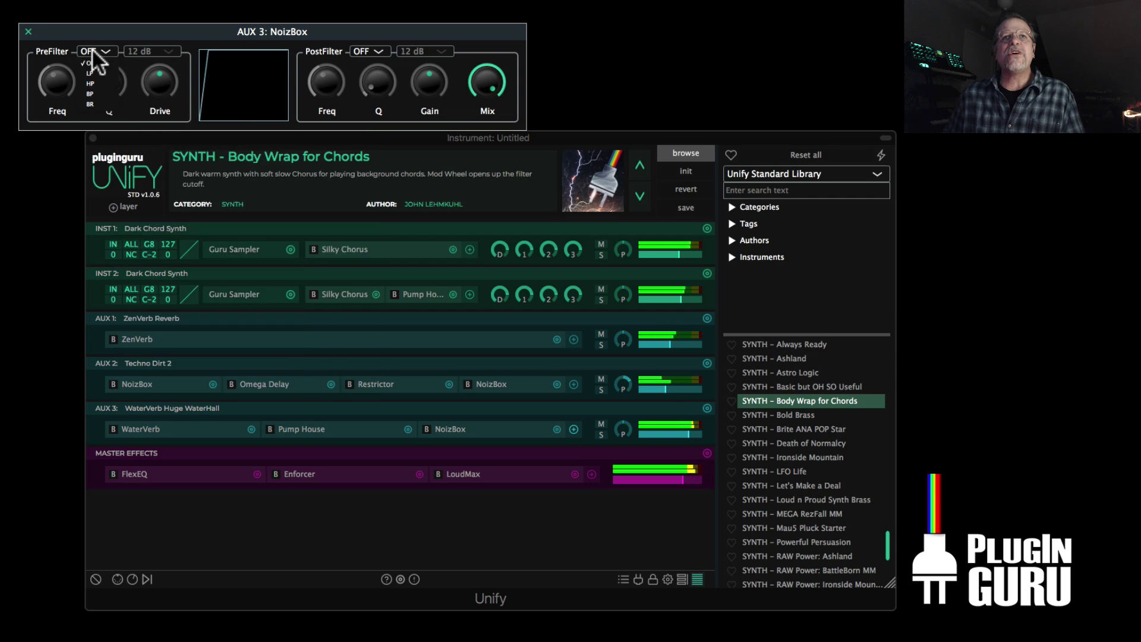
click(91, 84)
mouse_move(66, 77)
mouse_down()
mouse_move(66, 101)
mouse_move(70, 75)
mouse_up()
Toggle the AUX 3 Pump House and NoizBox bypasses, solo AUX 3, and reopen NoizBox.
key(Escape)
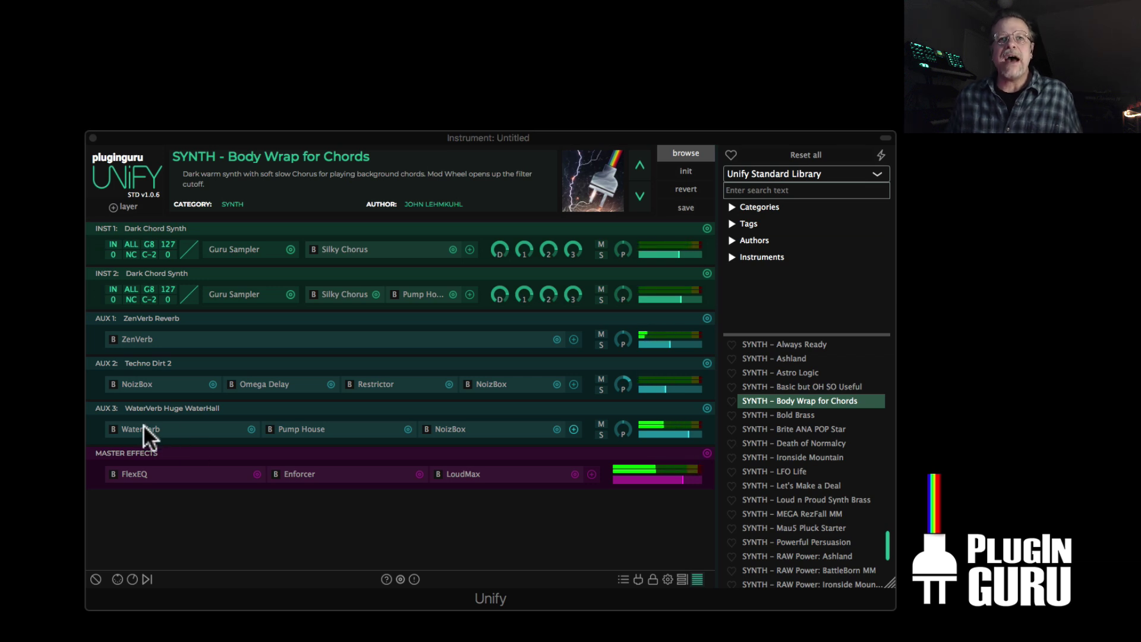
click(407, 429)
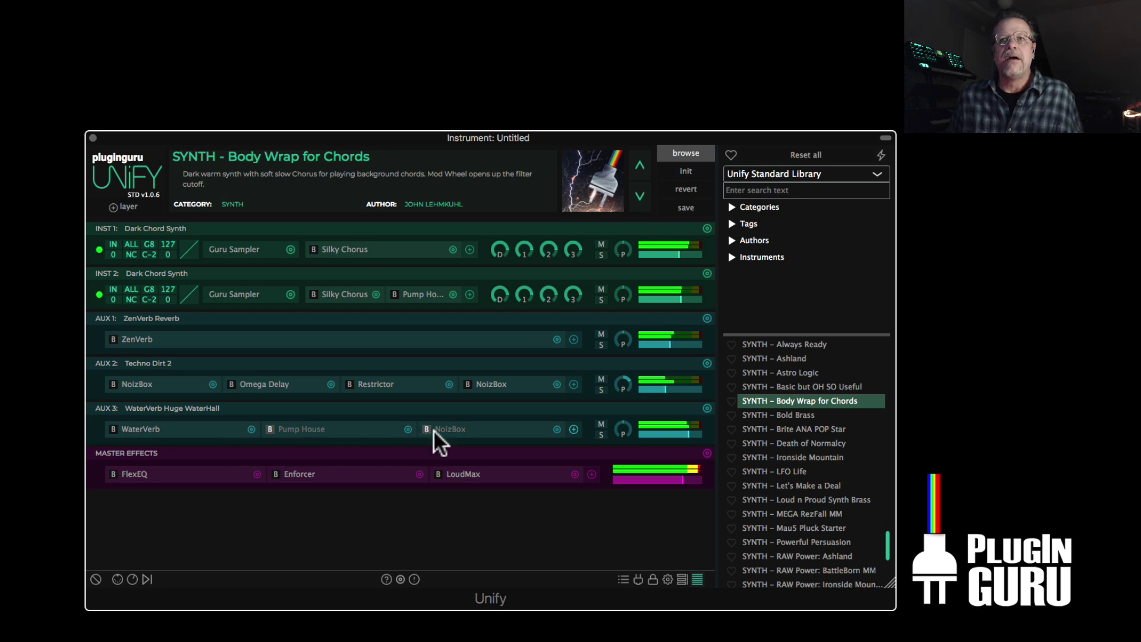
click(601, 435)
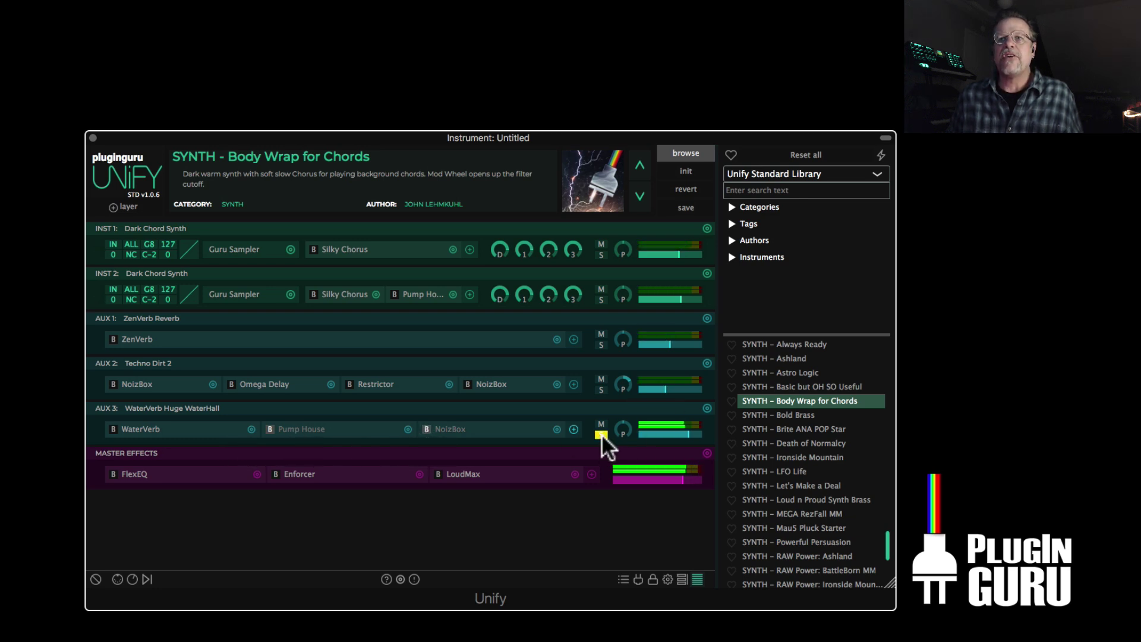
click(269, 426)
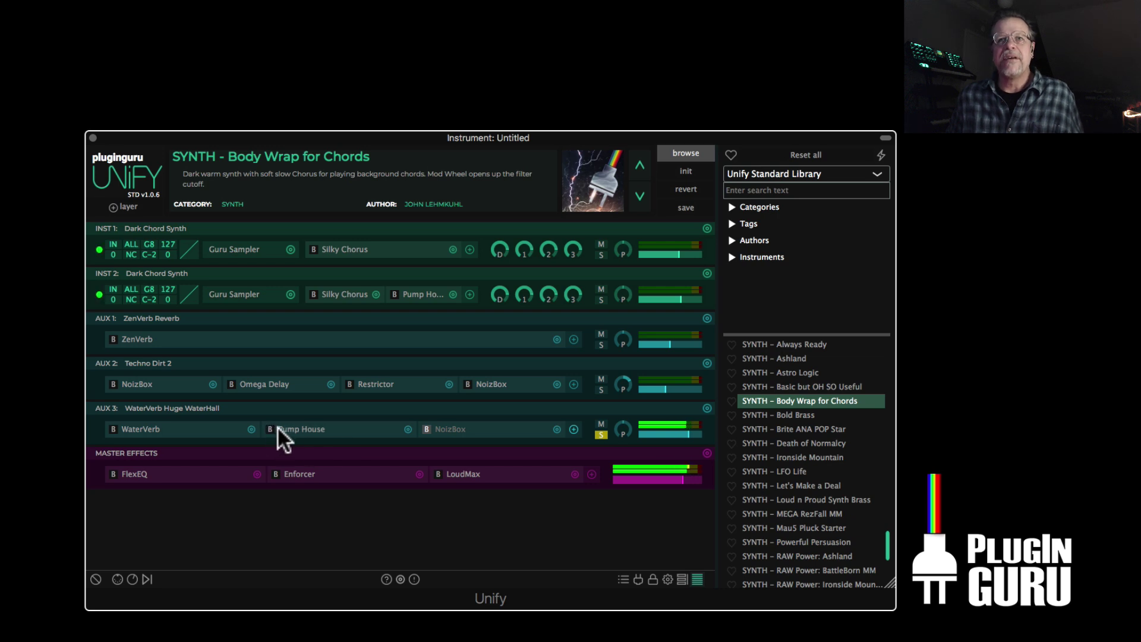
click(427, 429)
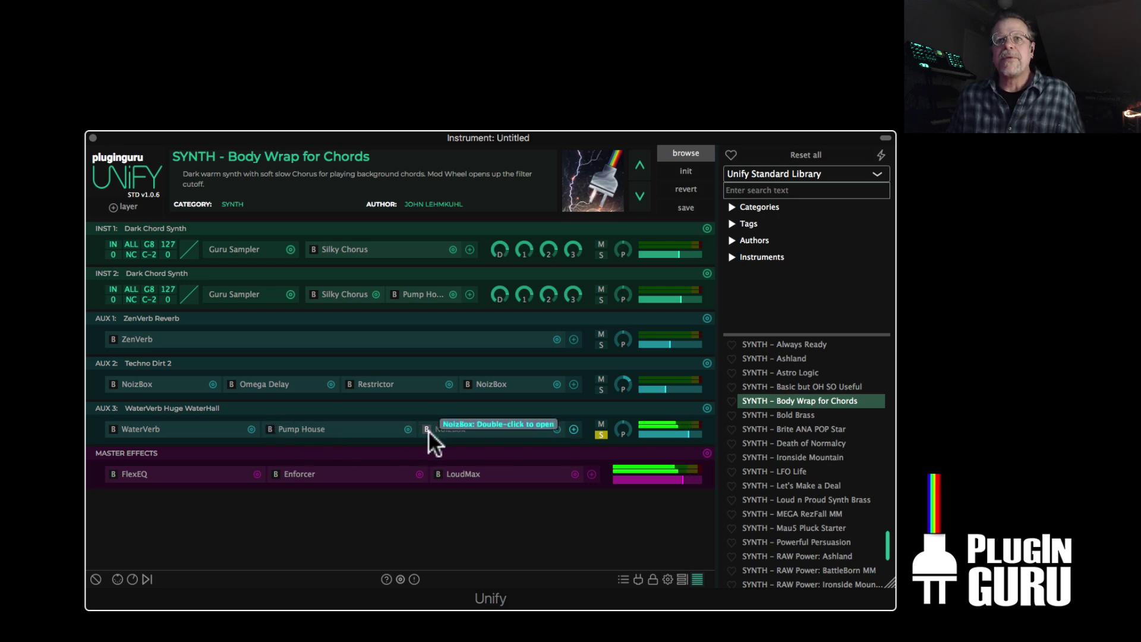
double_click(451, 428)
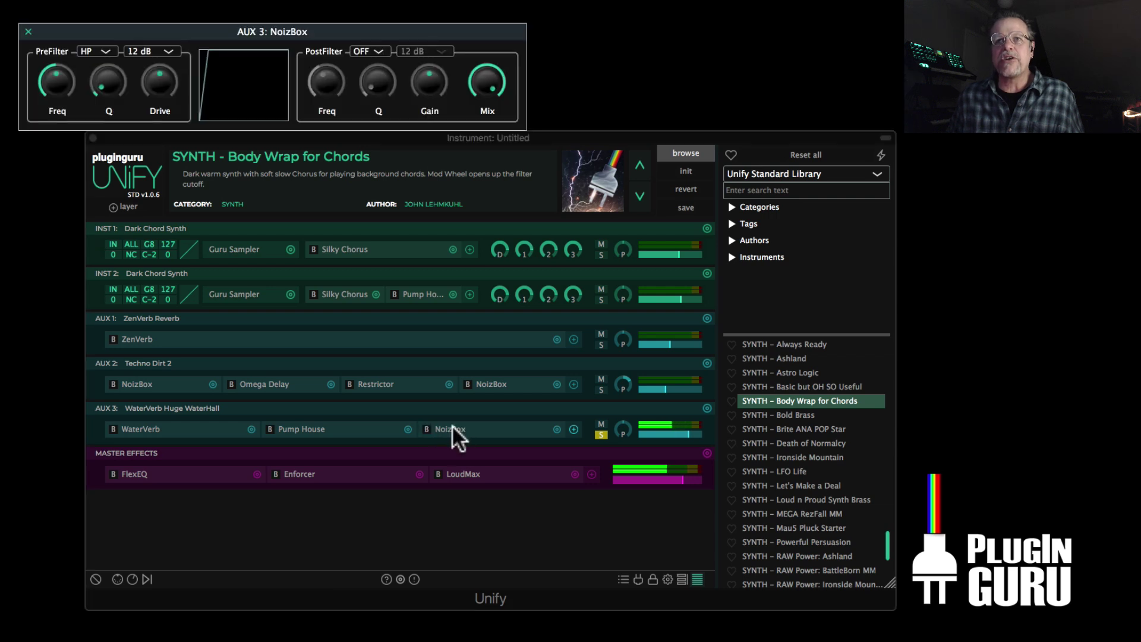
Retune the NoizBox pre-filter: resonance about 2.39, frequency about 2872.58 Hz, drive about 4.5 dB.
mouse_move(56, 76)
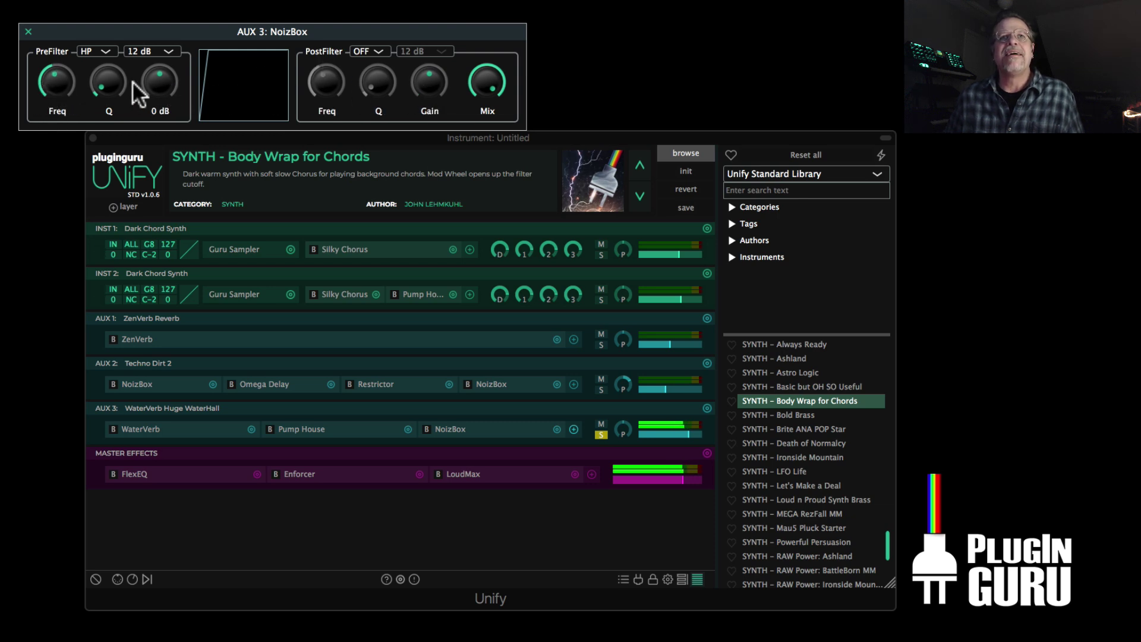
drag(159, 80, 122, 5)
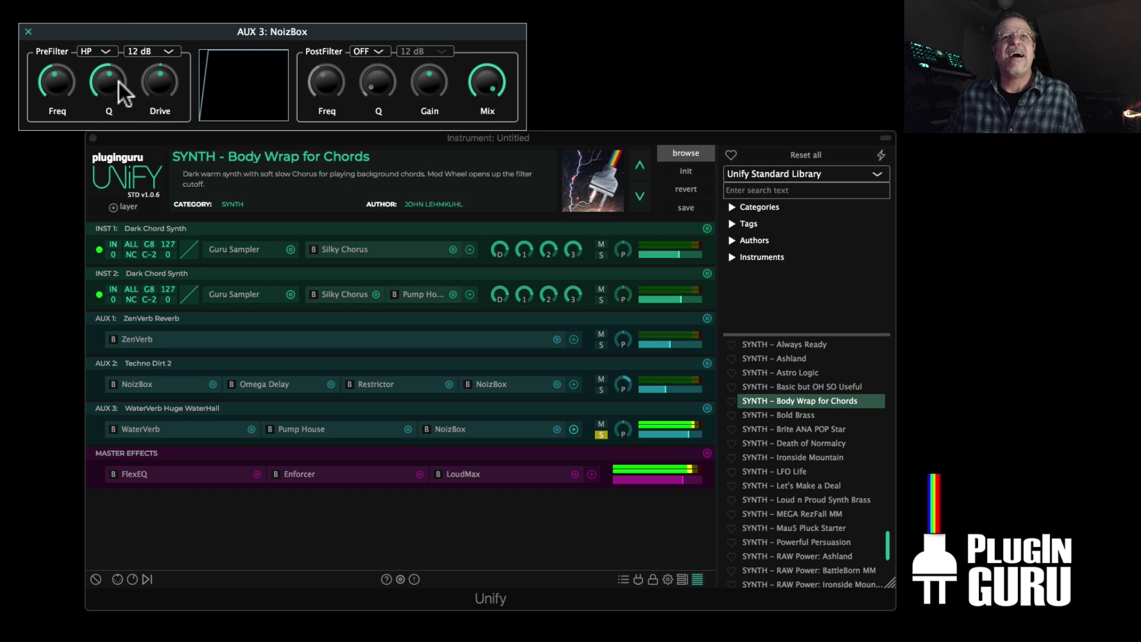
drag(118, 80, 113, 123)
drag(66, 72, 67, 61)
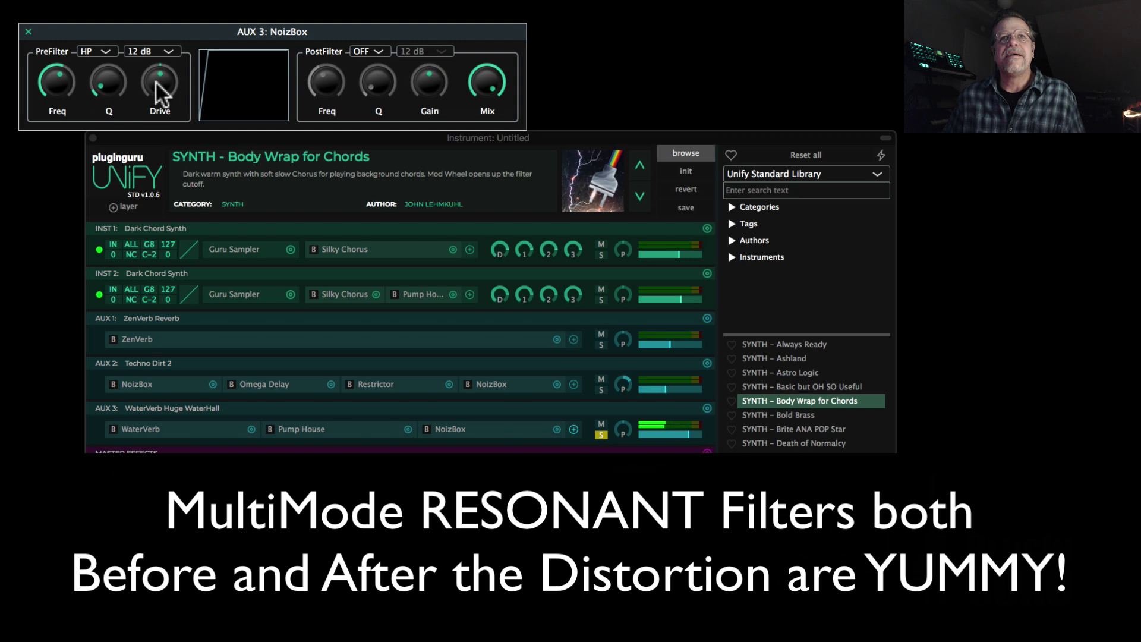
drag(162, 80, 163, 59)
Unsolo AUX 3, lower its level to -10 dB, and close the NoizBox editor.
click(601, 434)
drag(690, 421, 683, 429)
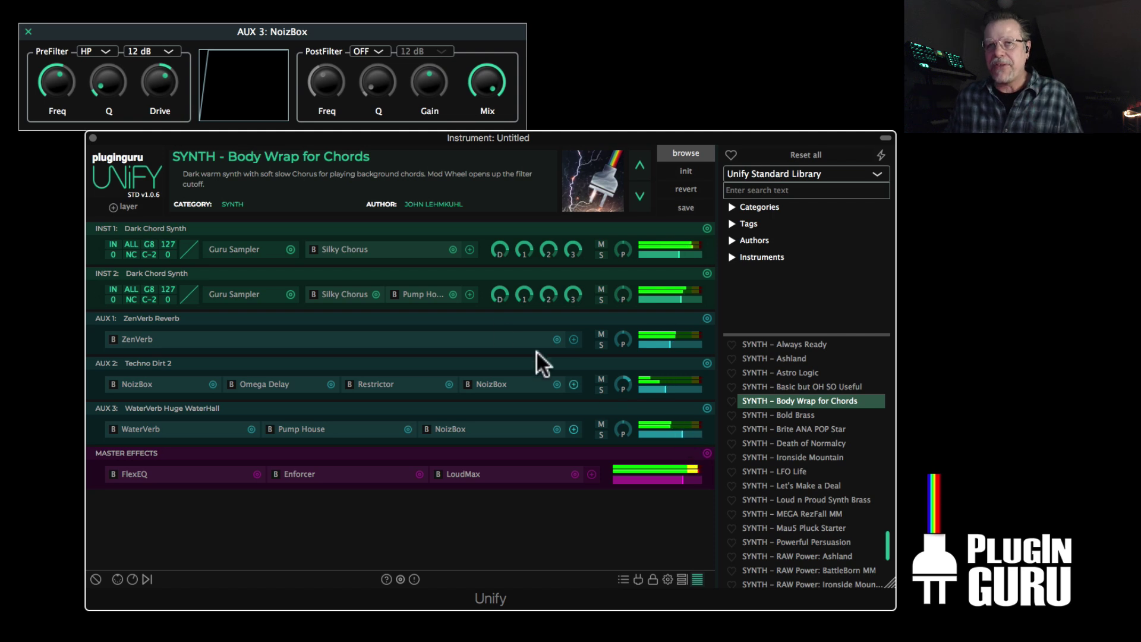
click(28, 32)
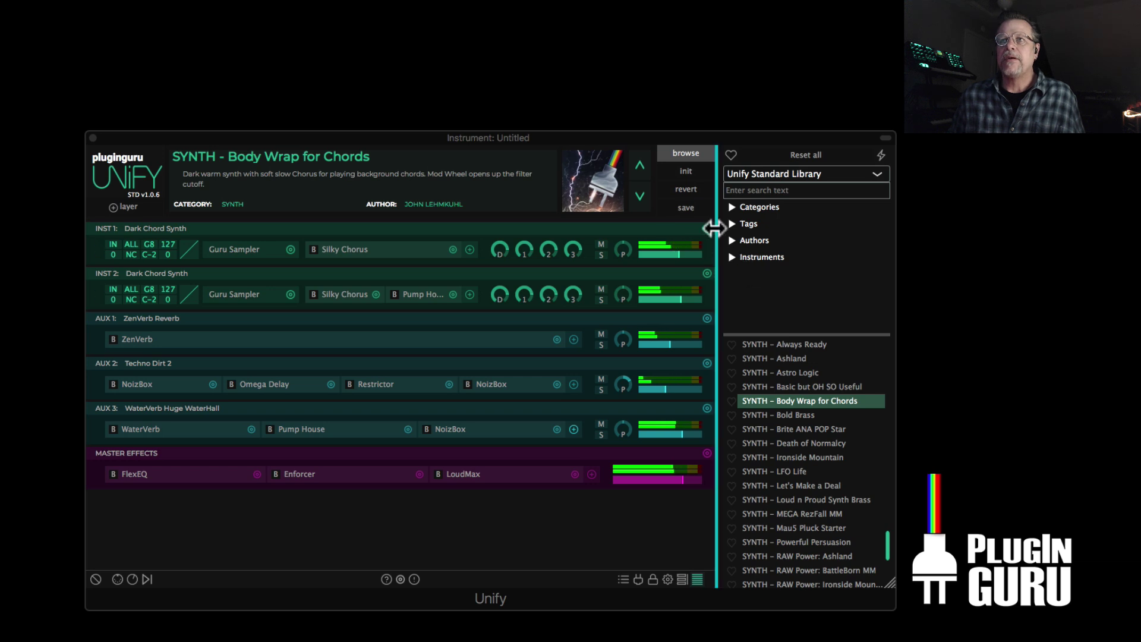
Save the patch as a new preset 'BPM SYNTH - Tuesday Tip 1' in the User Library.
click(686, 208)
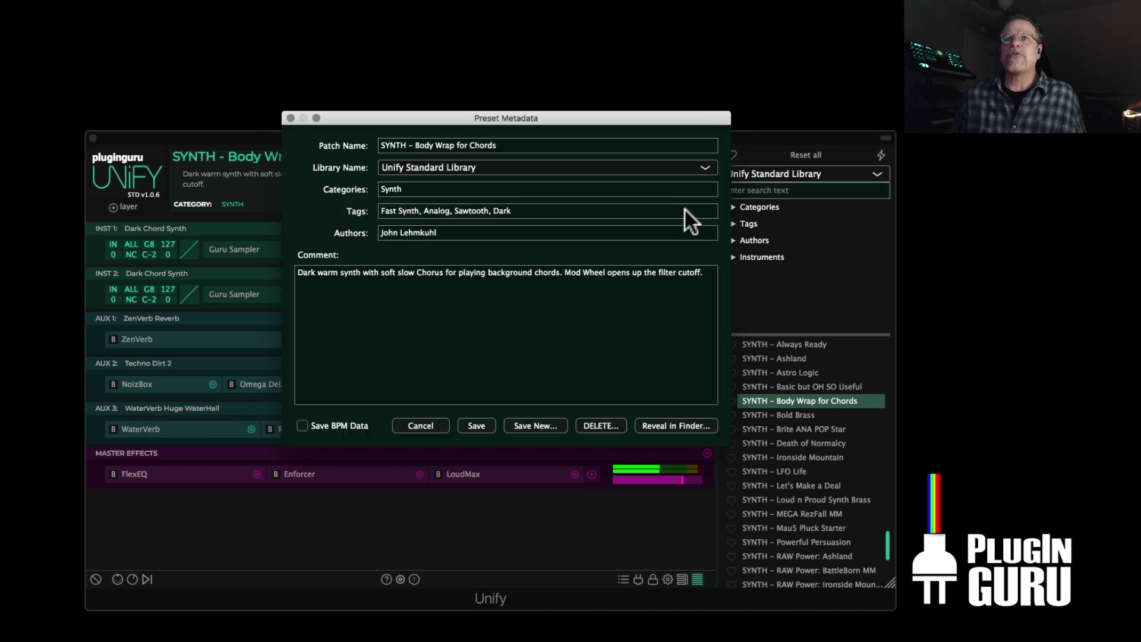
click(517, 146)
text(BPM SYNTH – Tuesday Tip 1)
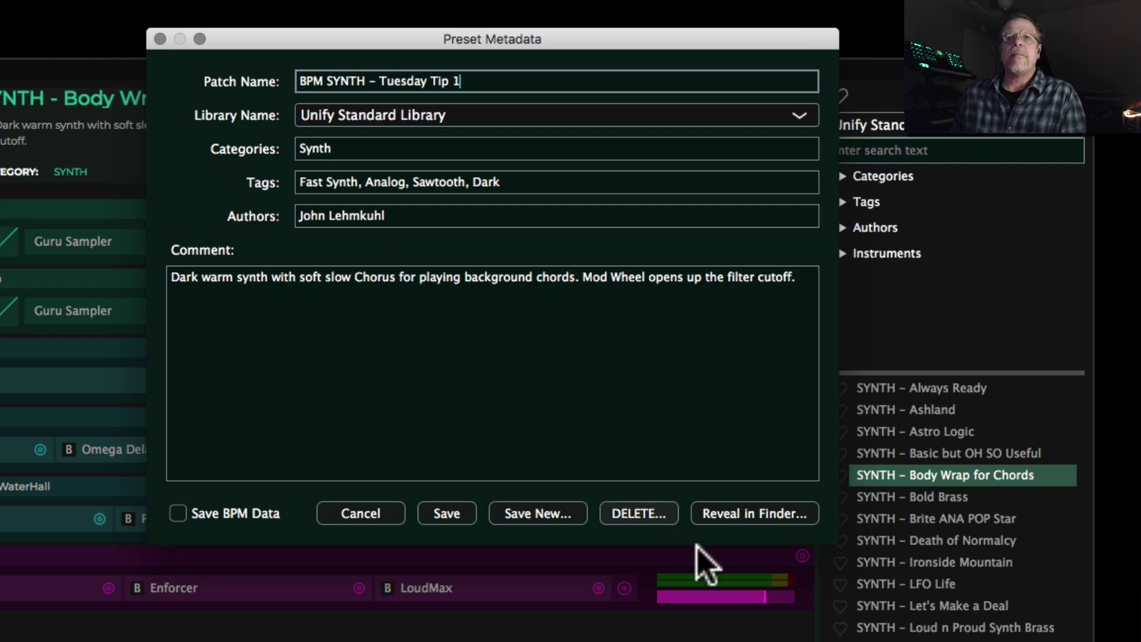
click(436, 116)
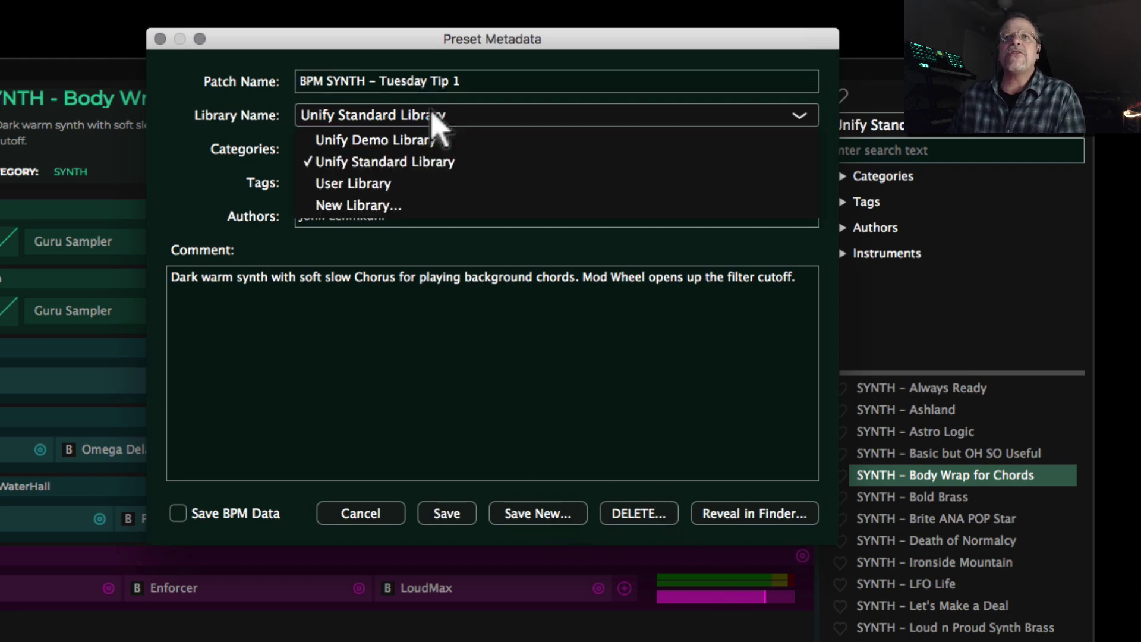
click(395, 184)
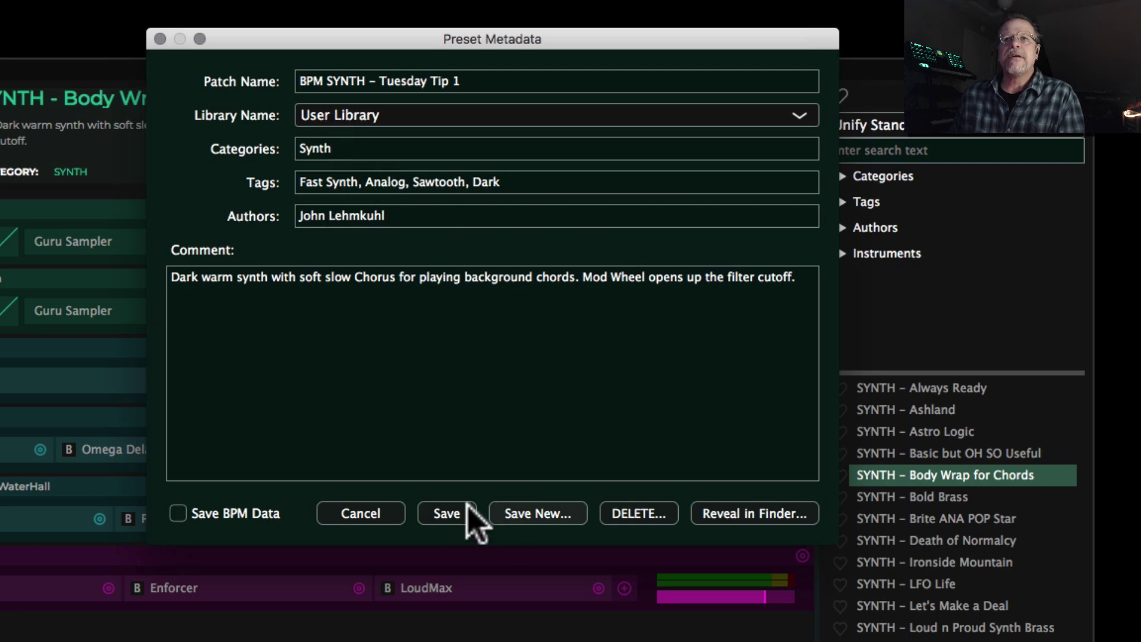
click(530, 523)
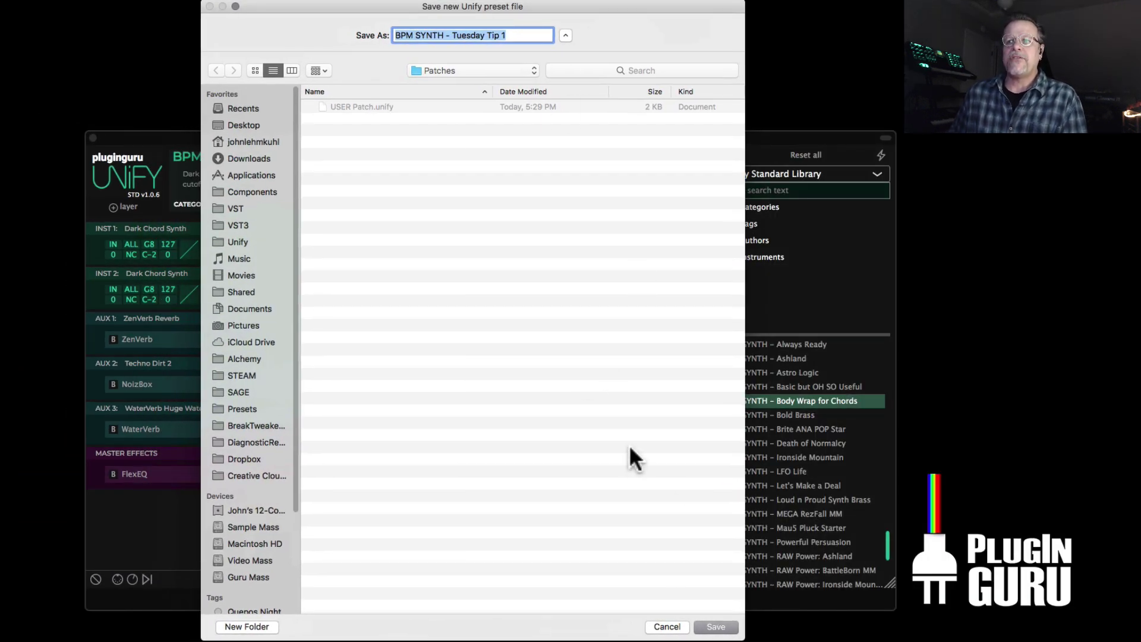
click(720, 626)
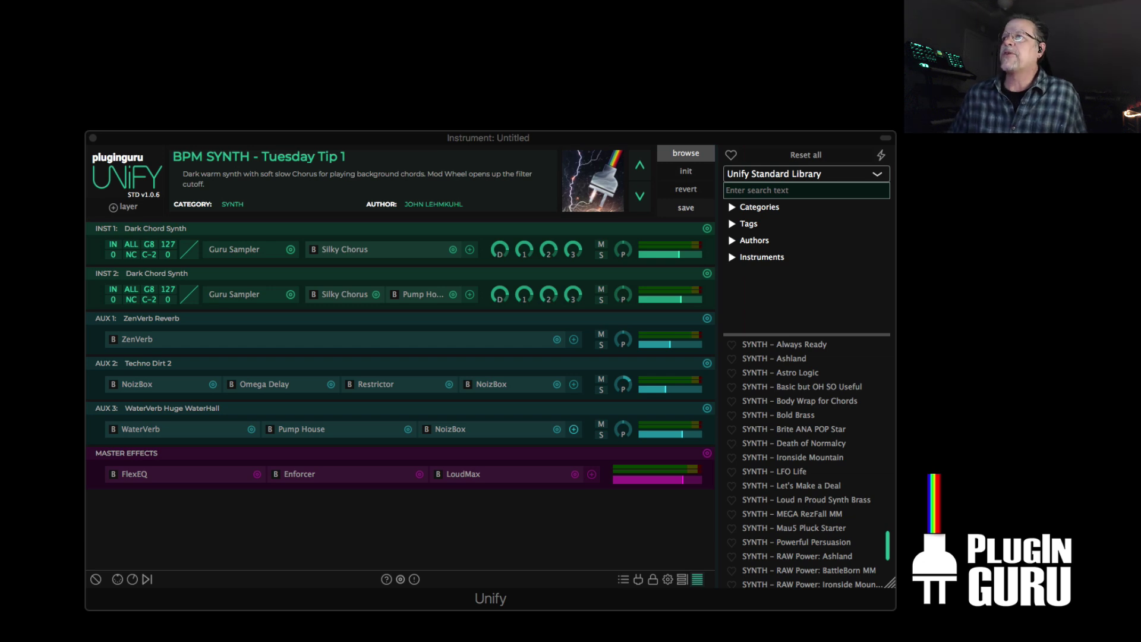
Open the Unify data folder from Settings and browse into its Libraries folder.
click(668, 579)
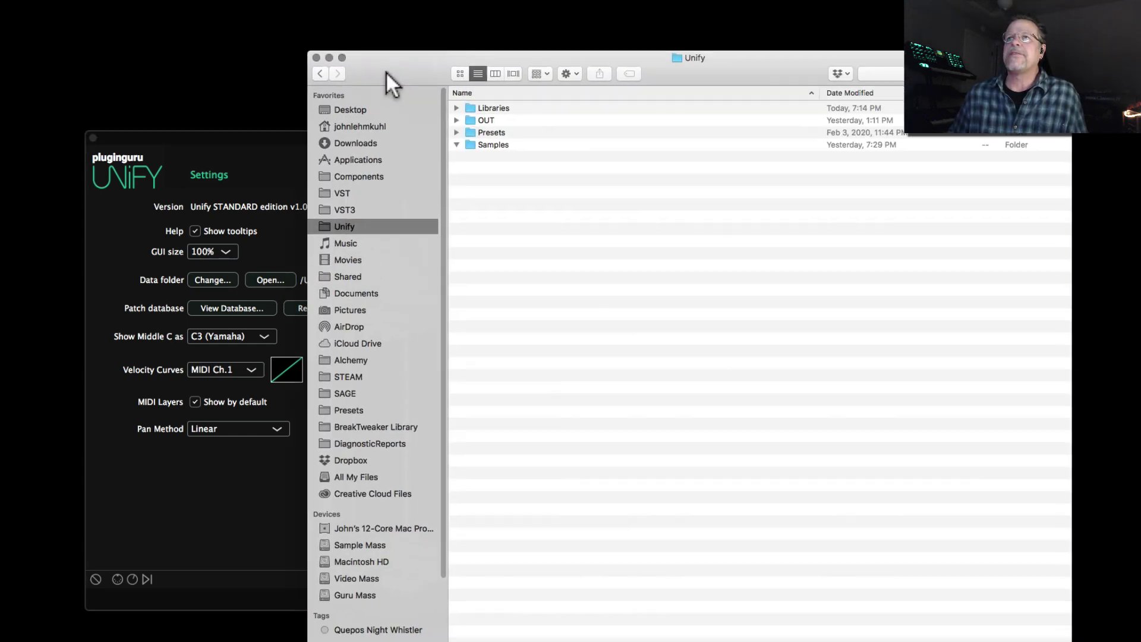
drag(387, 70, 266, 84)
double_click(331, 117)
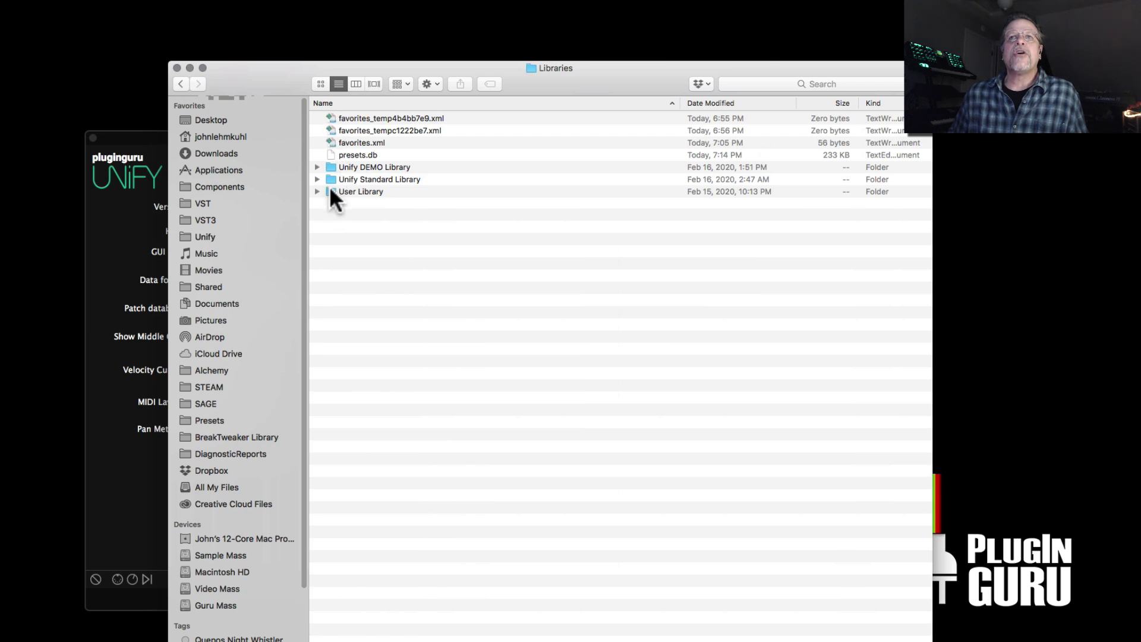
Open User Library > Patches and select the BPM SYNTH - Tuesday Tip 1.unify file.
double_click(330, 189)
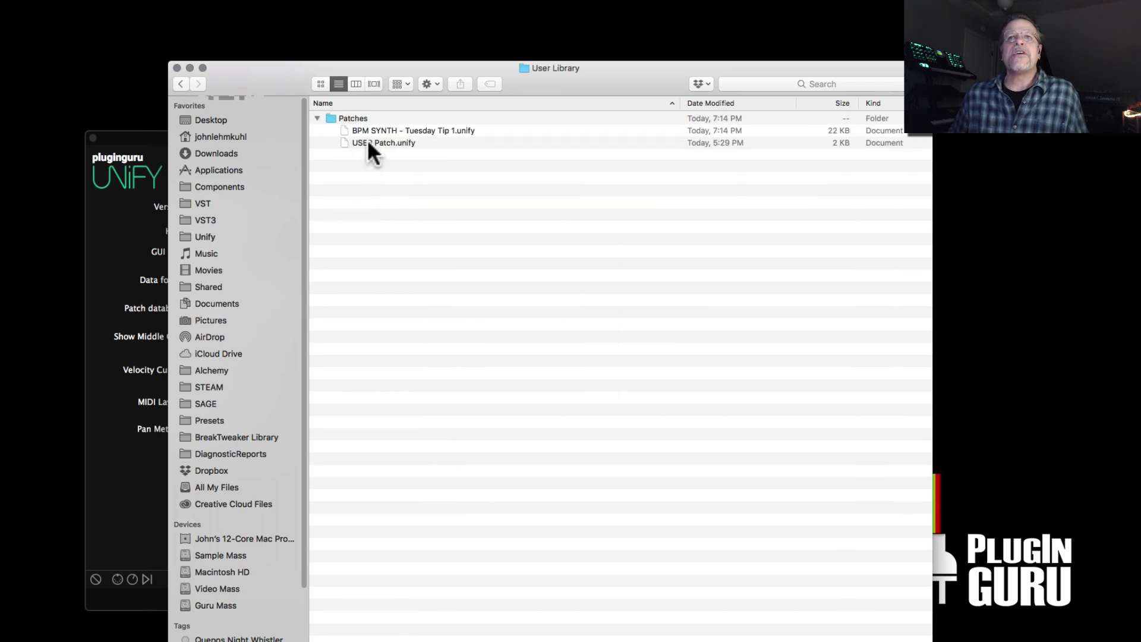
drag(382, 132, 363, 115)
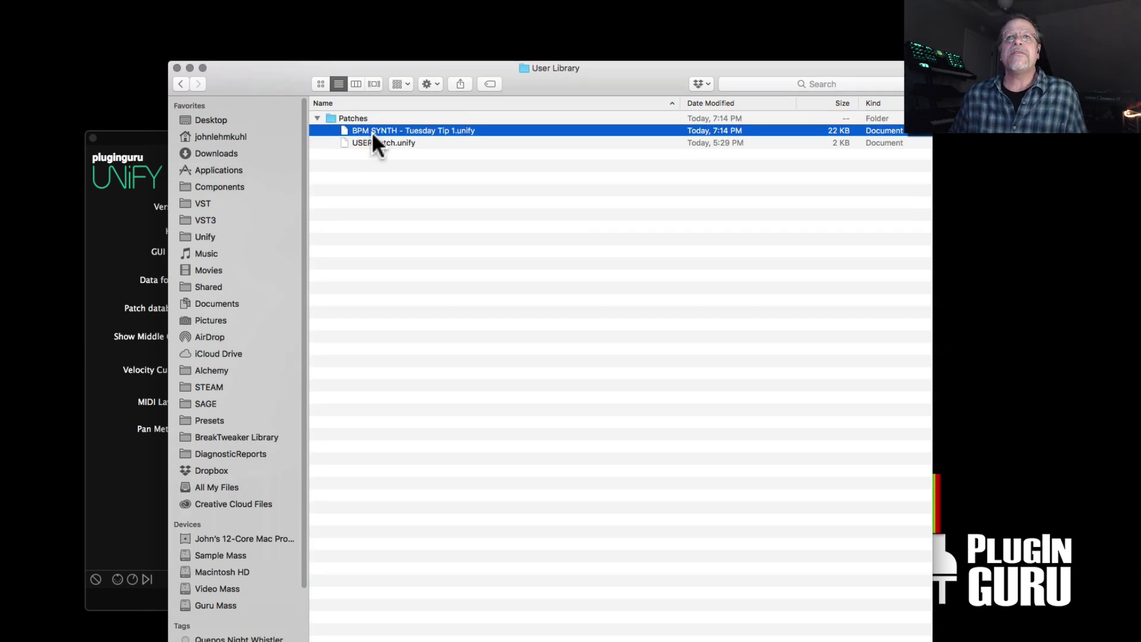
Close Finder, leave Settings, filter the browser to User Library and load BPM SYNTH - Tuesday Tip 1.
click(176, 68)
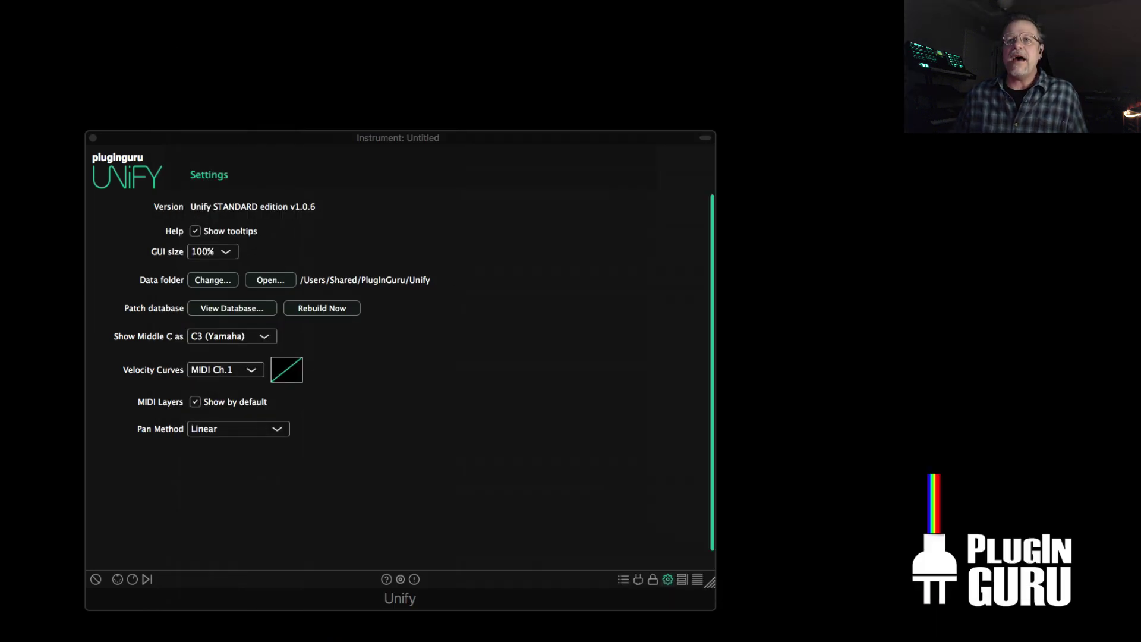
click(667, 576)
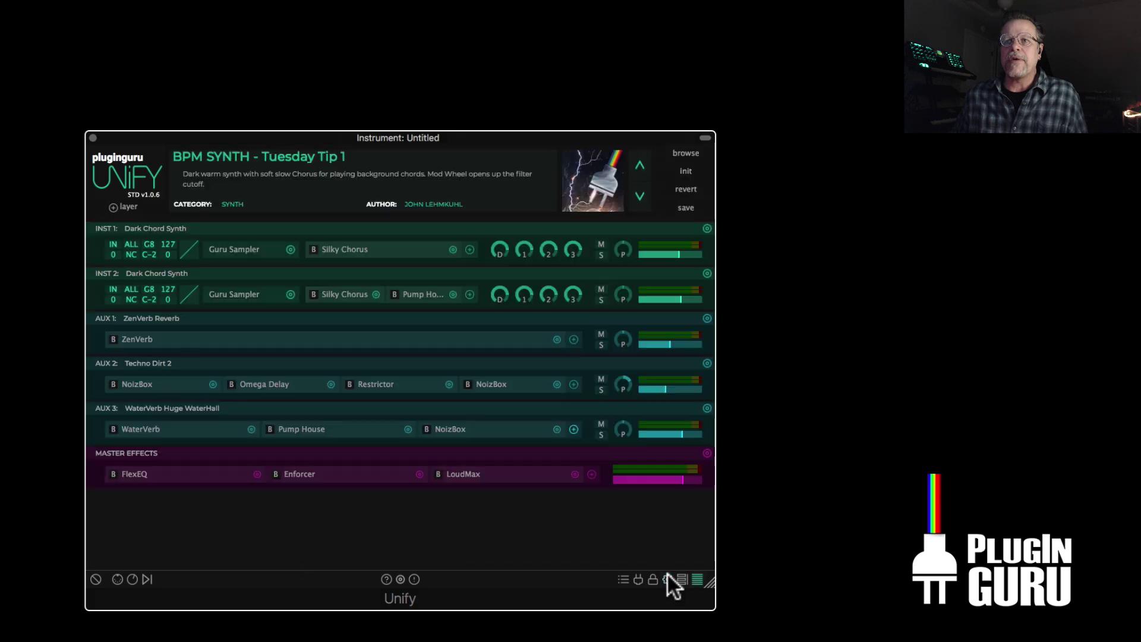
click(687, 153)
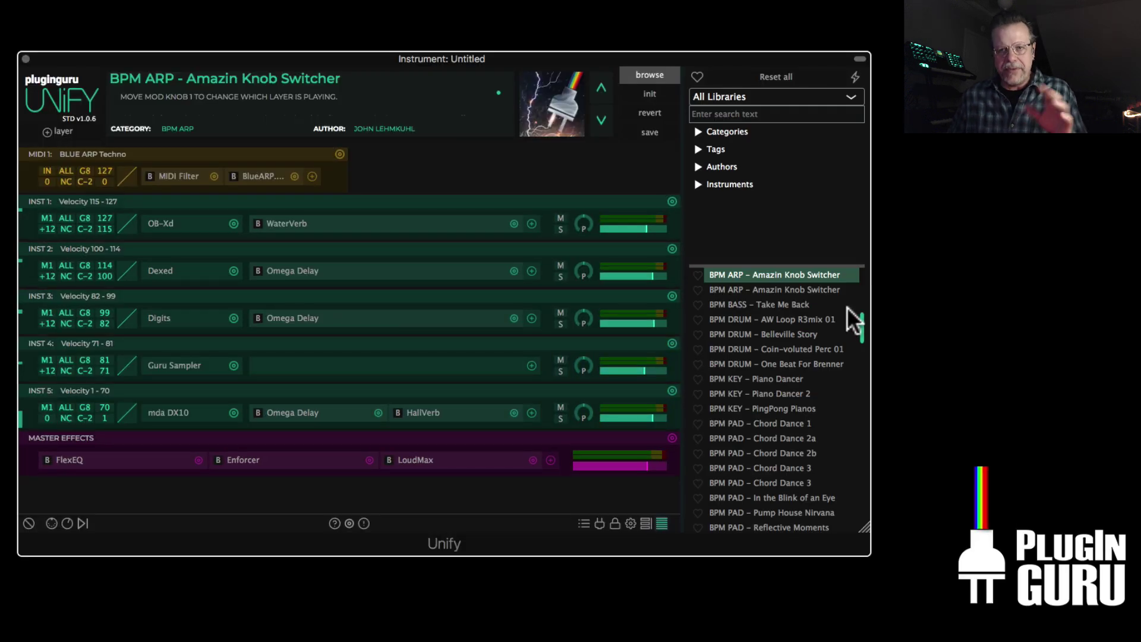
click(738, 94)
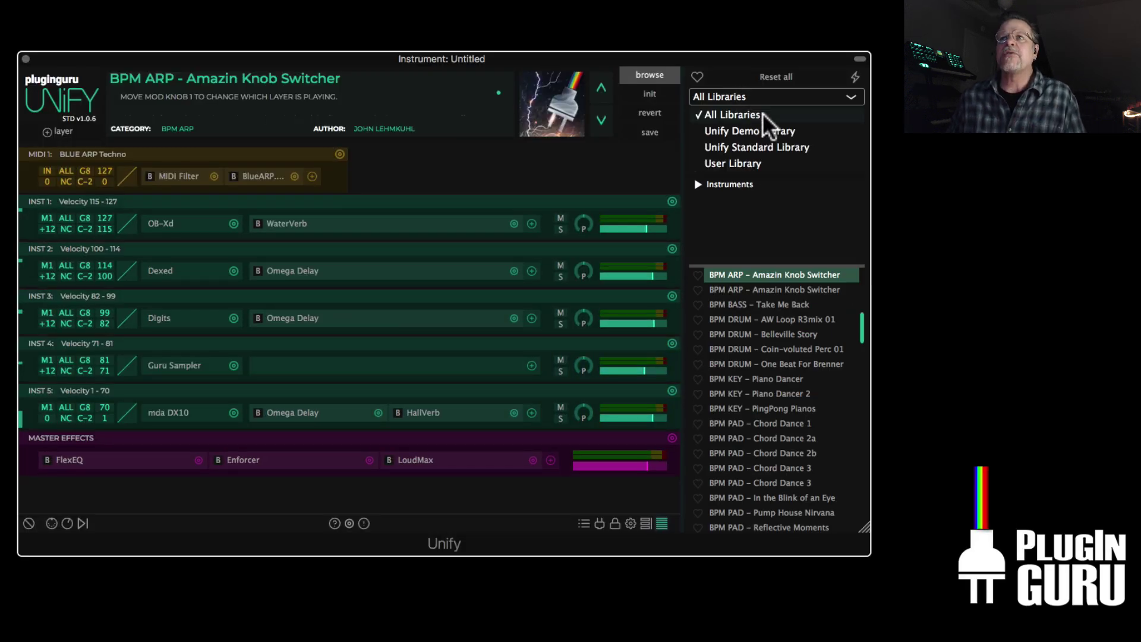
click(734, 166)
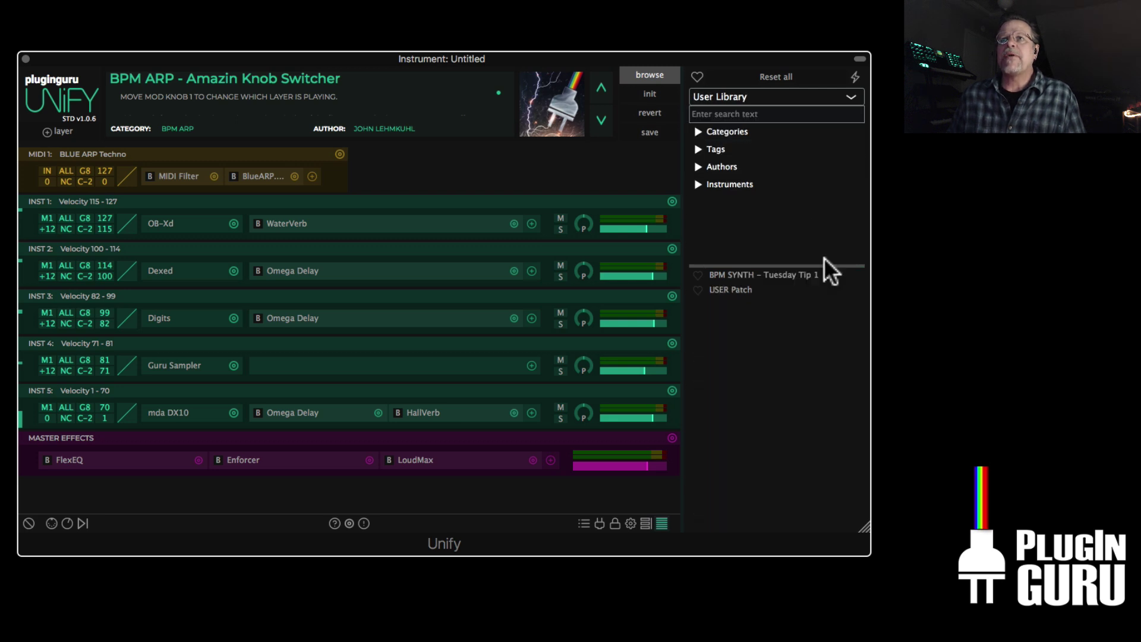
click(770, 275)
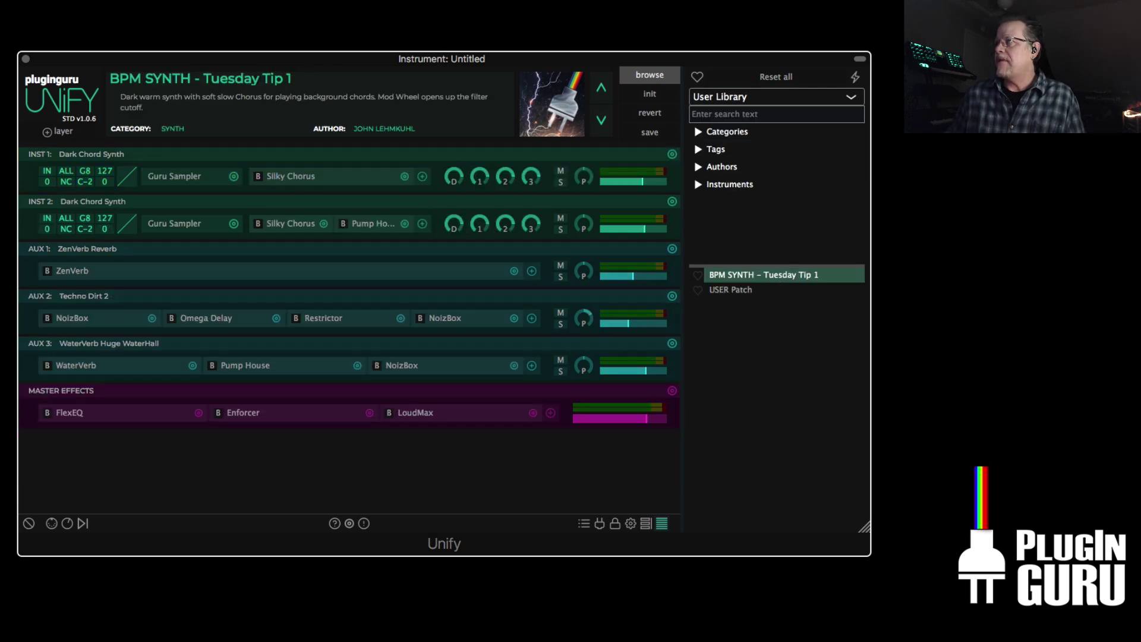